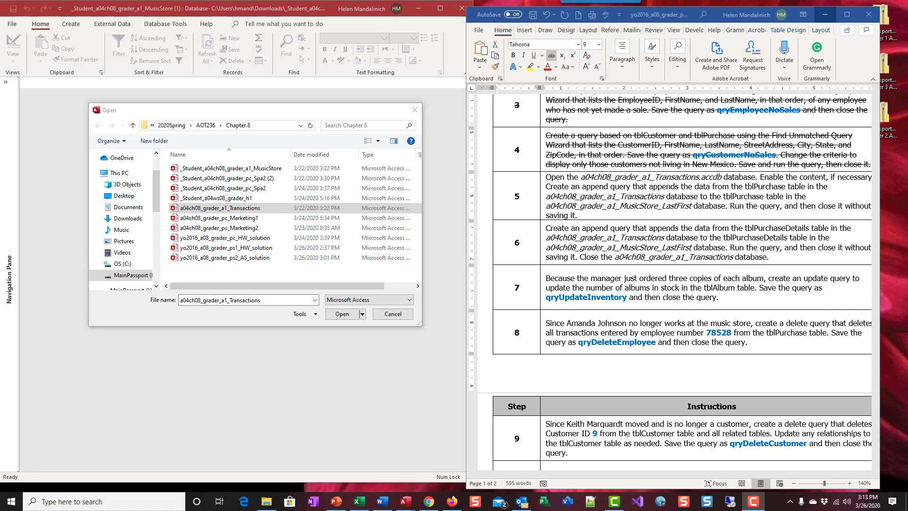
Highlight the file name a04ch08_grader_a1_Transactions.accdb in yellow in instruction 5 of the Word document.
left_click(611, 175)
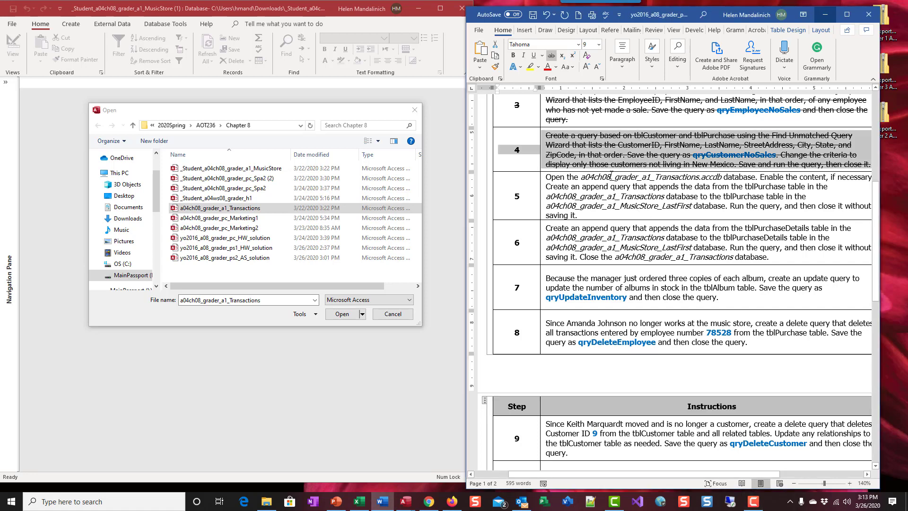
left_click_drag(603, 176, 726, 178)
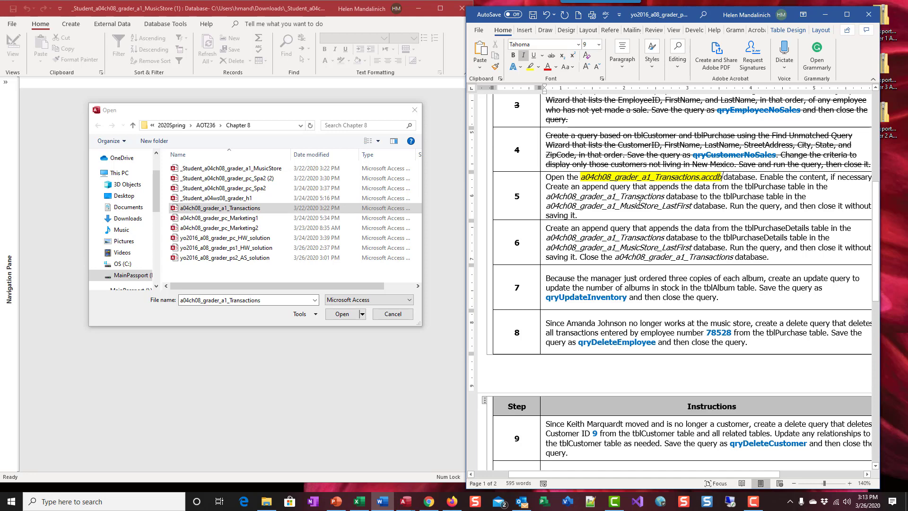
Open the a04ch08_grader_a1_Transactions database from the Chapter 8 folder in Access.
left_click(320, 212)
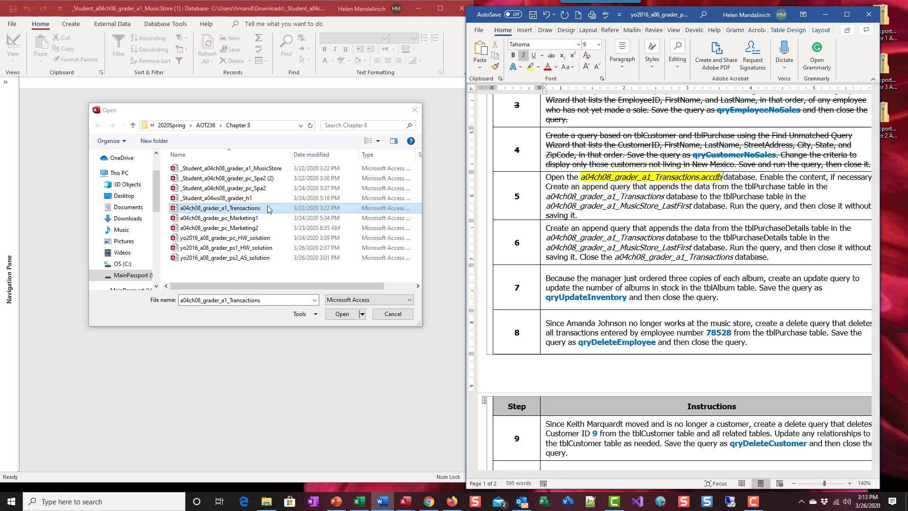
left_click(241, 209)
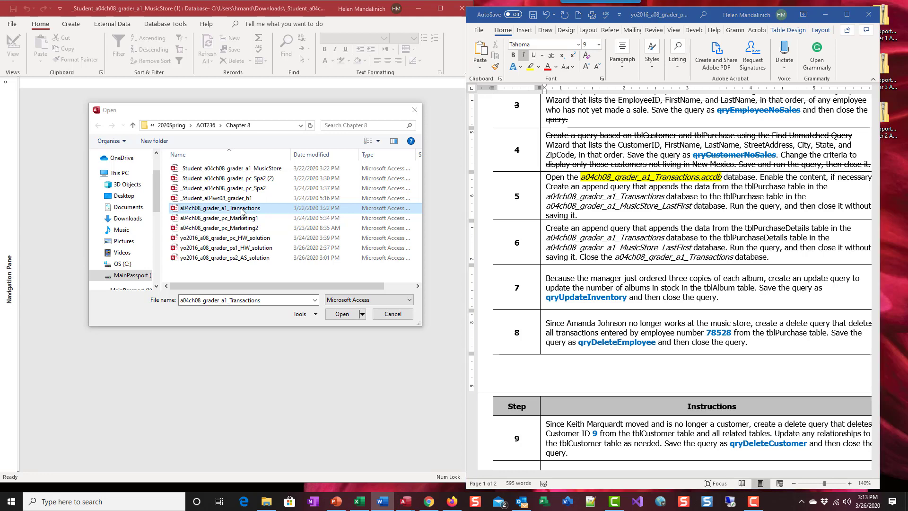
left_click(351, 315)
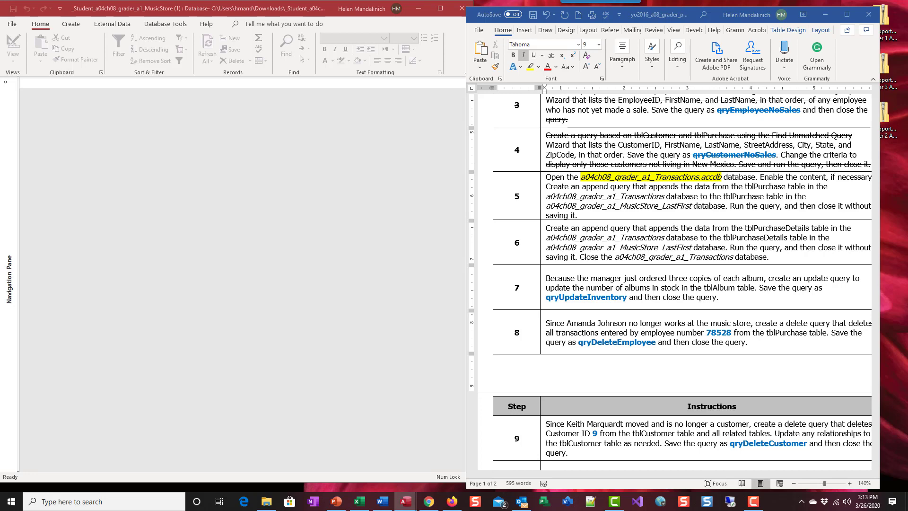
Enable the Transactions database's content and move and resize its window to fit beside the Word instructions.
left_click_drag(192, 45, 302, 32)
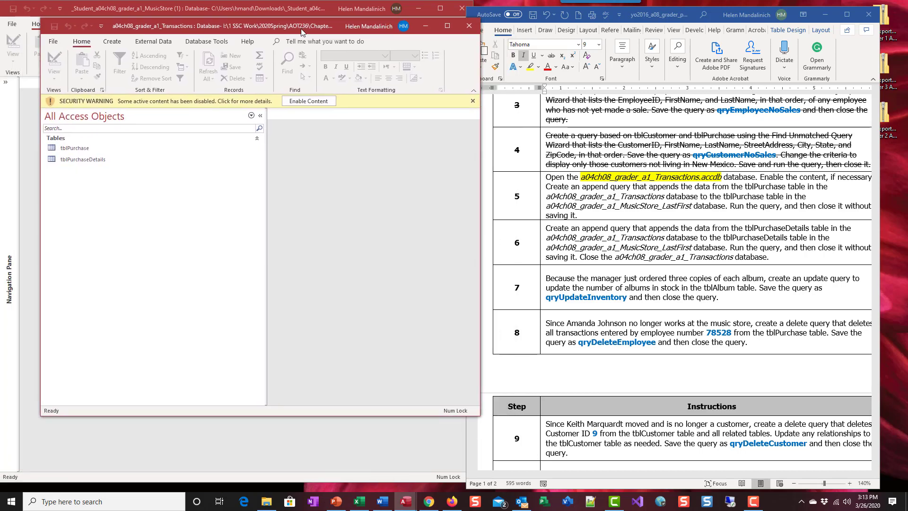
left_click(309, 101)
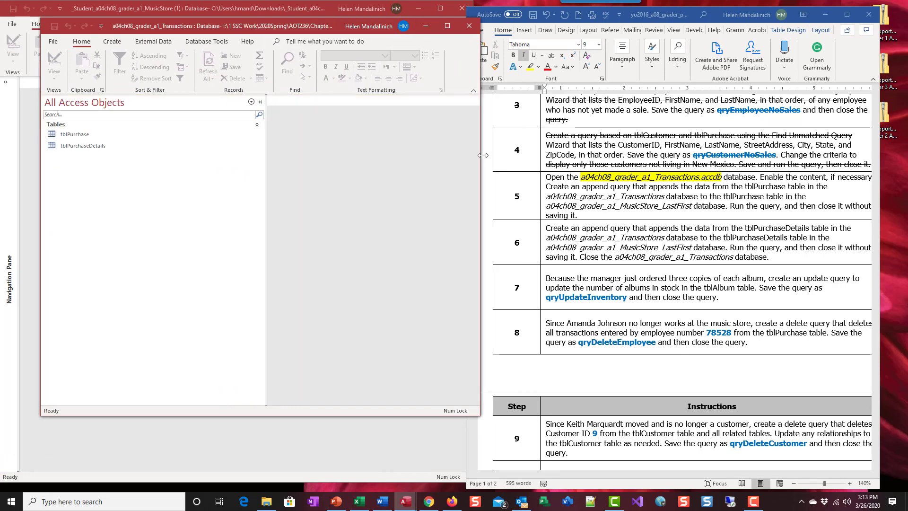
left_click_drag(476, 161, 436, 160)
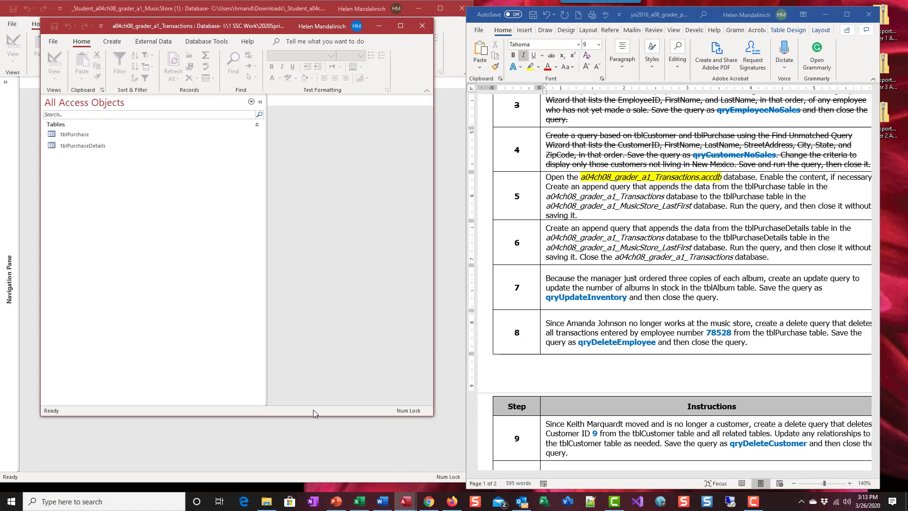
left_click_drag(315, 416, 314, 451)
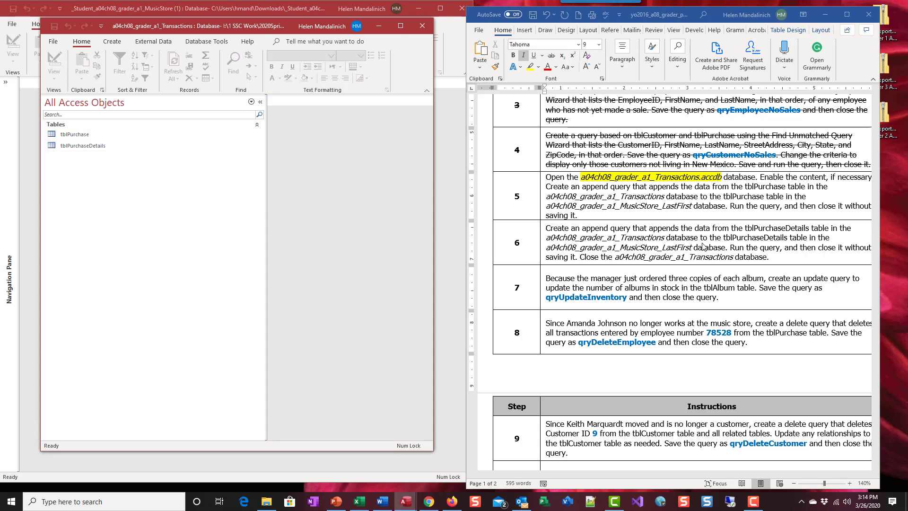
Examine tblPurchase in Datasheet view and Design view with the Navigation Pane collapsed, and close the table.
double_click(48, 137)
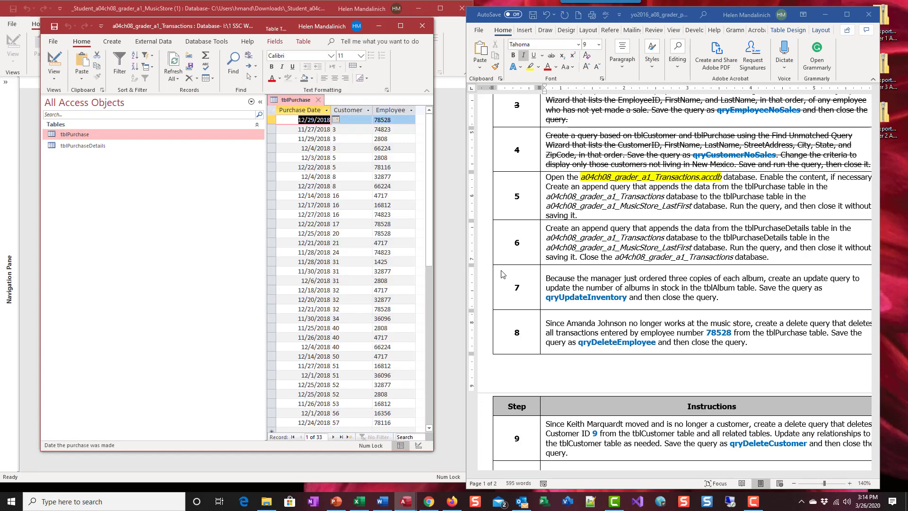
left_click(260, 102)
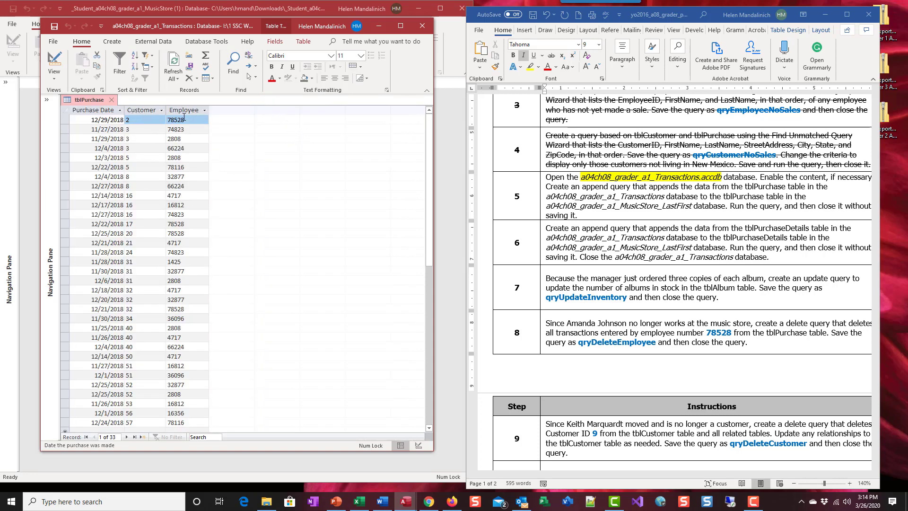
left_click(53, 41)
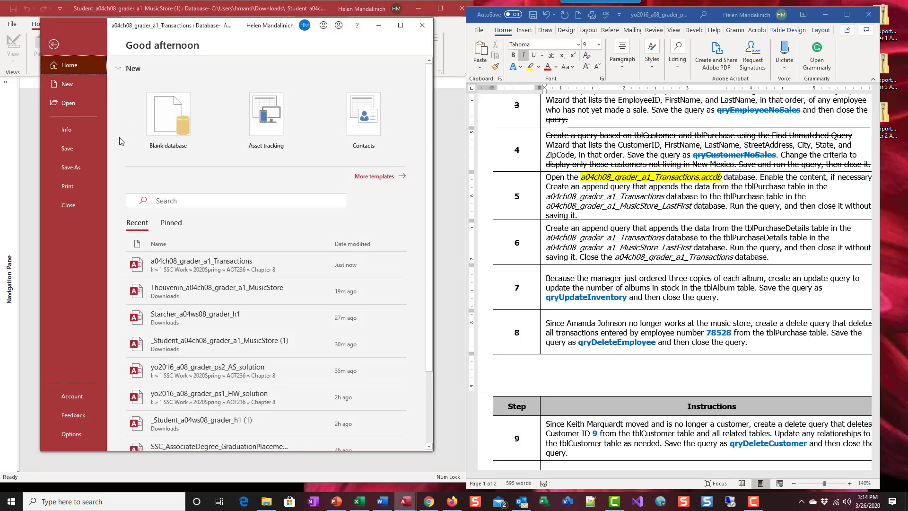
left_click(54, 44)
left_click(54, 59)
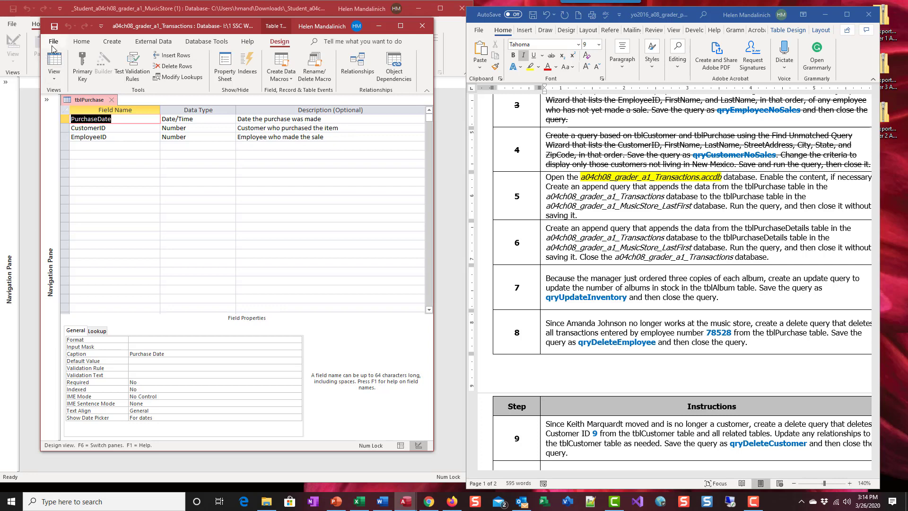
left_click(112, 99)
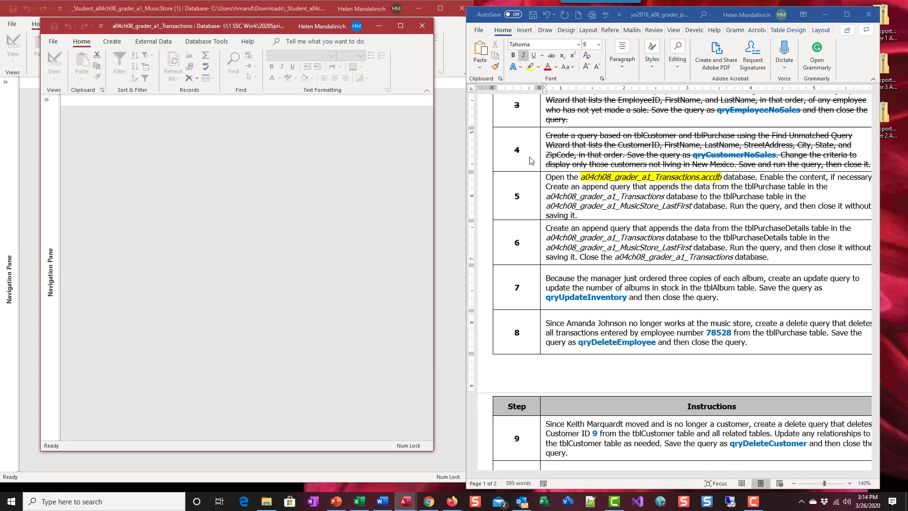
Create a new query in Design view based on tblPurchase and enlarge its design grid area.
left_click(112, 41)
left_click(190, 66)
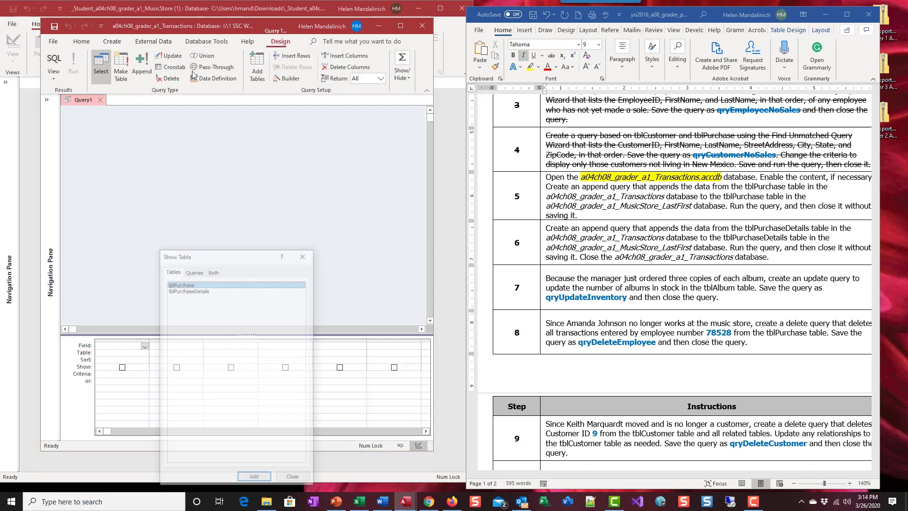
left_click(254, 479)
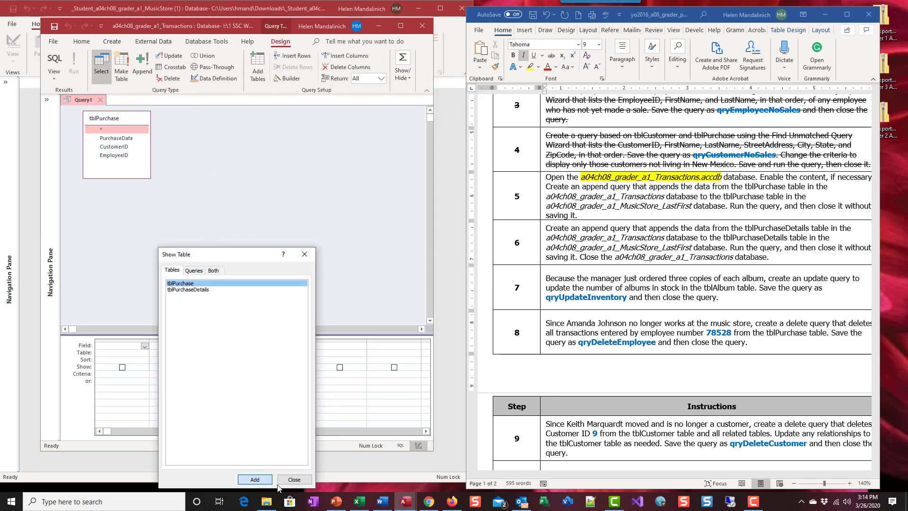
left_click(294, 479)
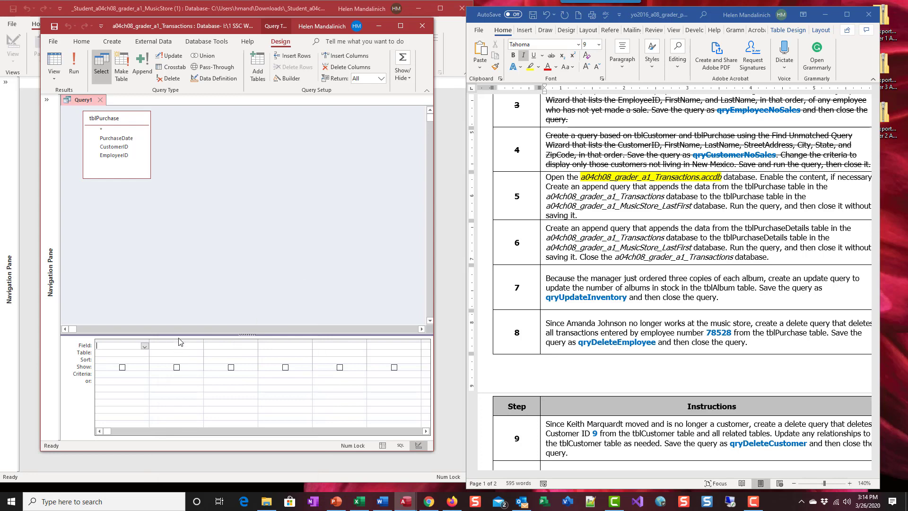
left_click_drag(178, 334, 171, 218)
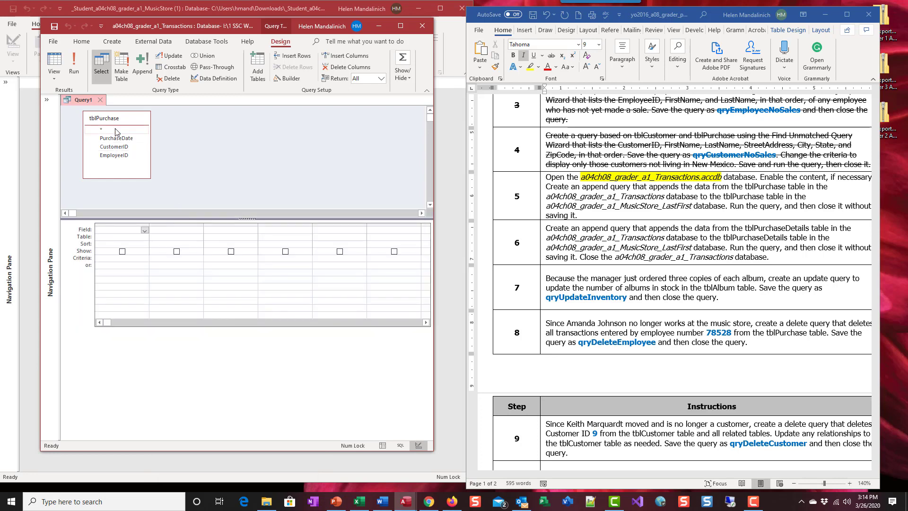
Add the PurchaseDate, CustomerID and EmployeeID fields to the query, preview its records and return to Design view.
double_click(118, 138)
double_click(127, 146)
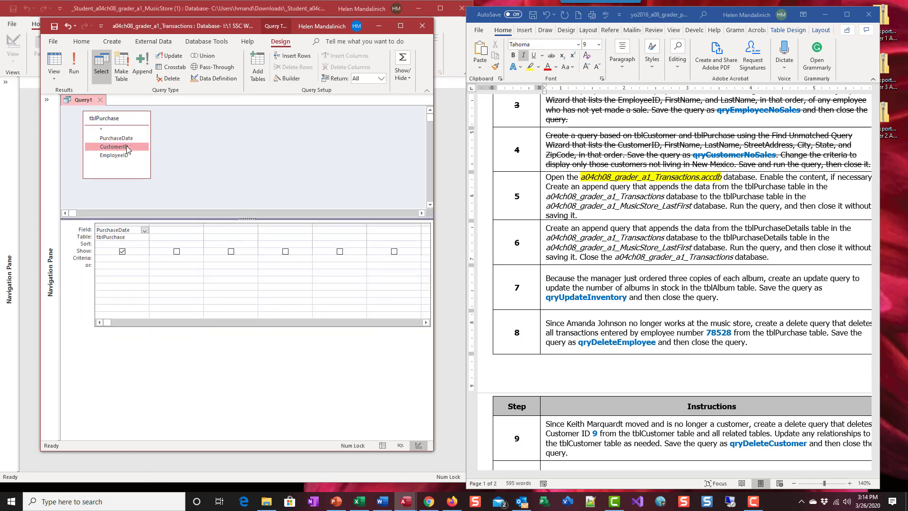
double_click(131, 155)
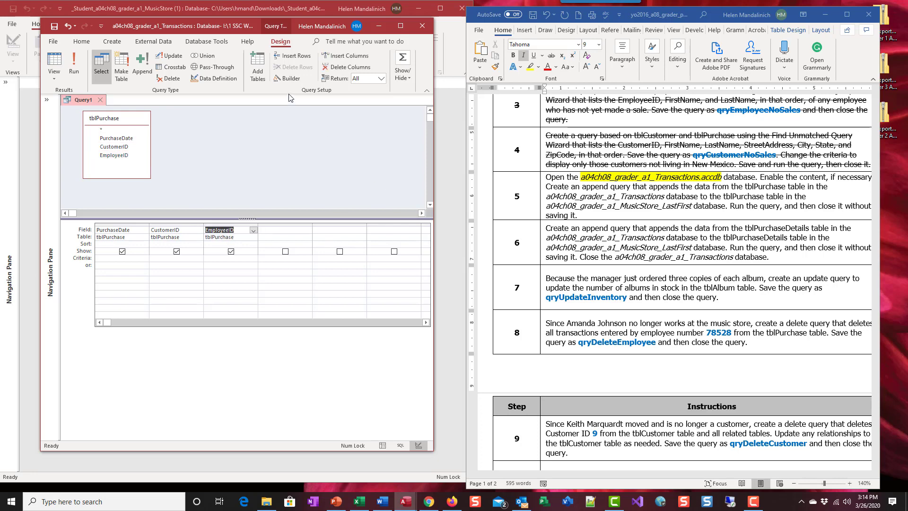
left_click(54, 61)
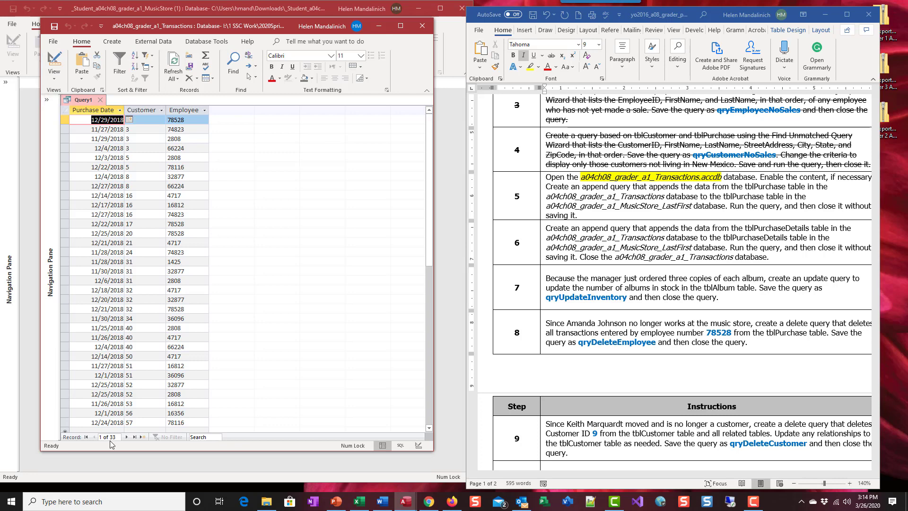
left_click(54, 60)
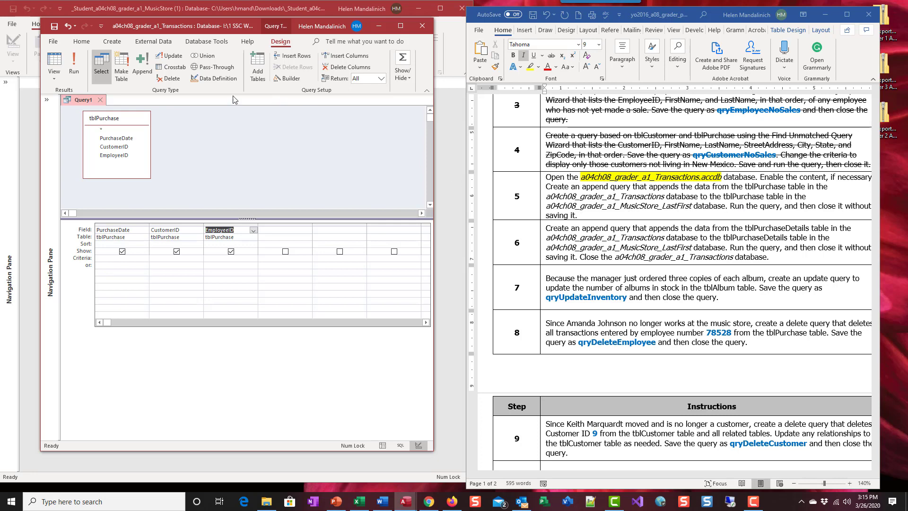
Make the query an append query targeting another database, _Student_a04ch08_grader_a1_MusicStore (1) in the Downloads folder.
left_click(142, 69)
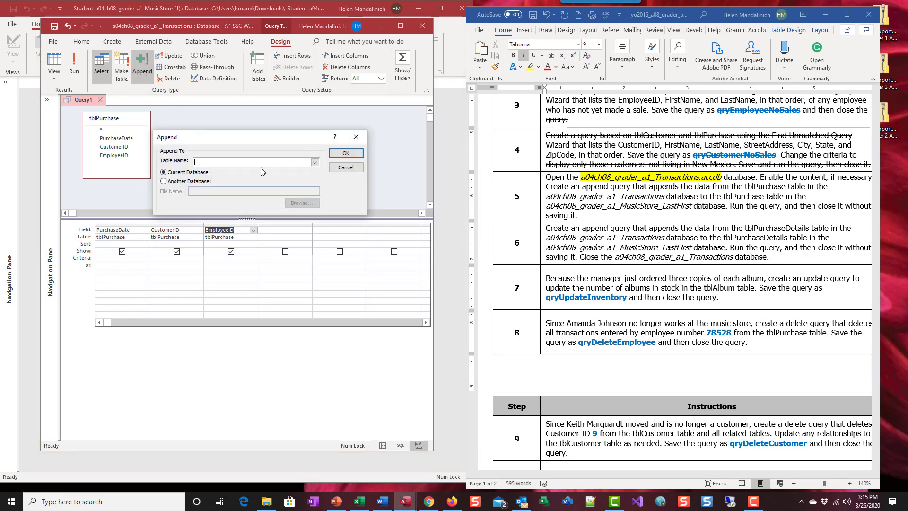
left_click(212, 161)
left_click(164, 182)
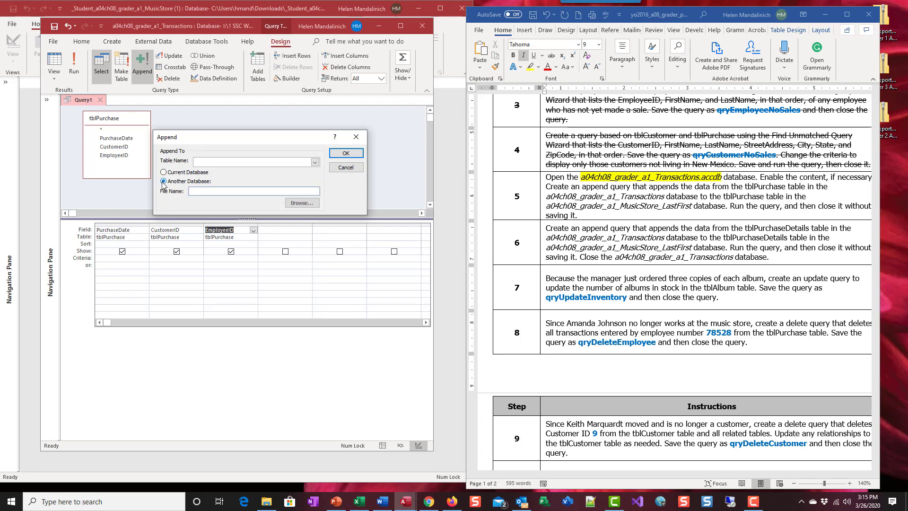
left_click(302, 204)
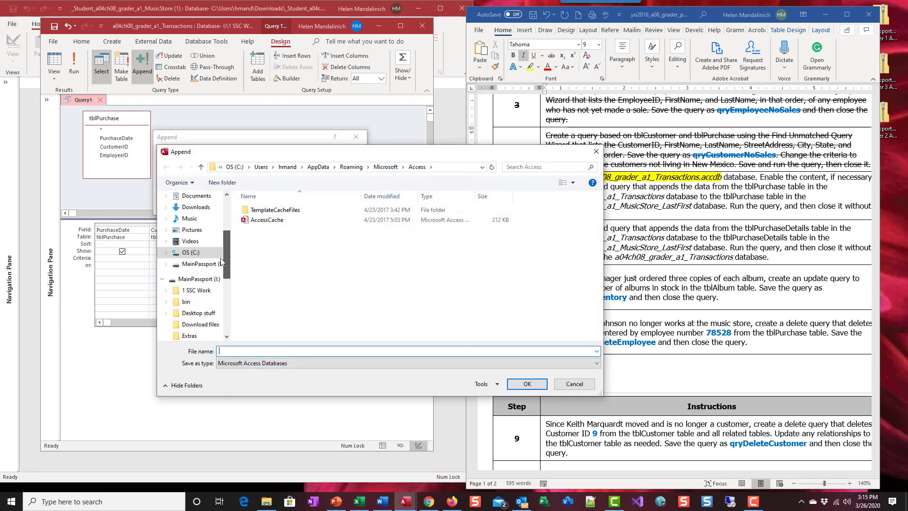
scroll(208, 232, "down", 3)
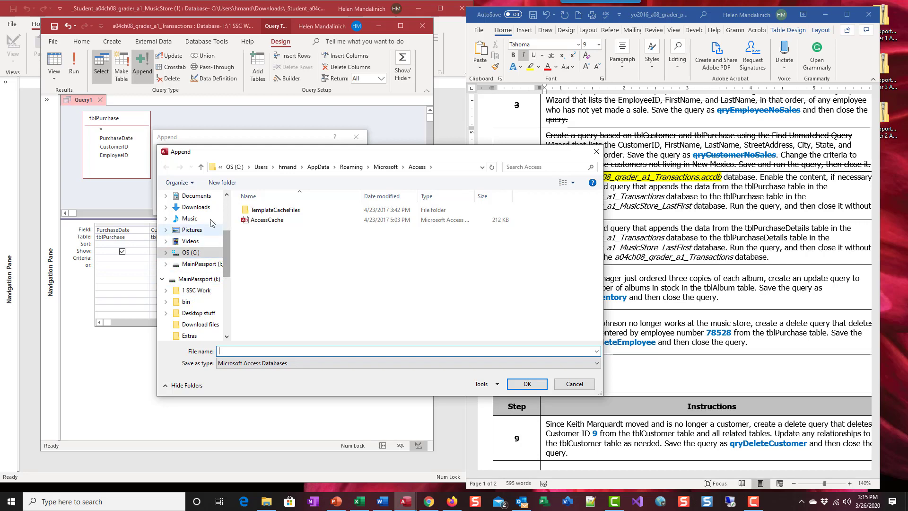
left_click(196, 207)
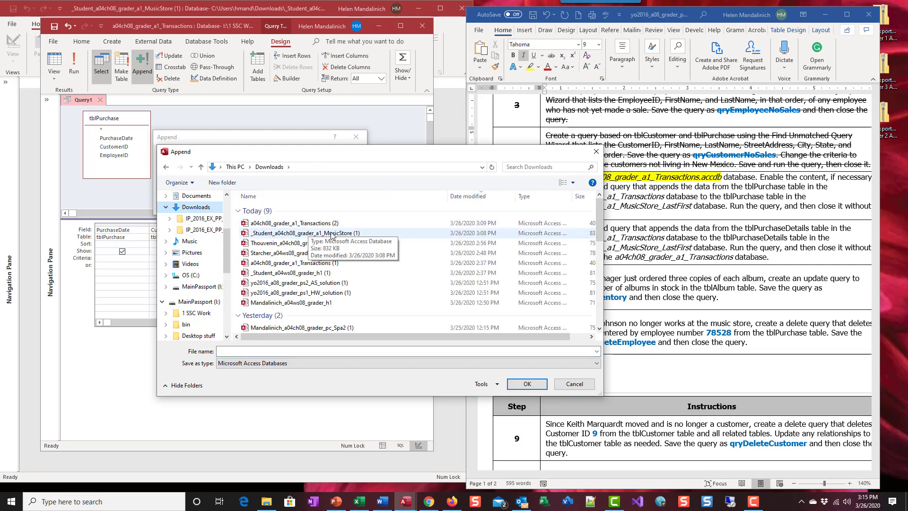
left_click(331, 233)
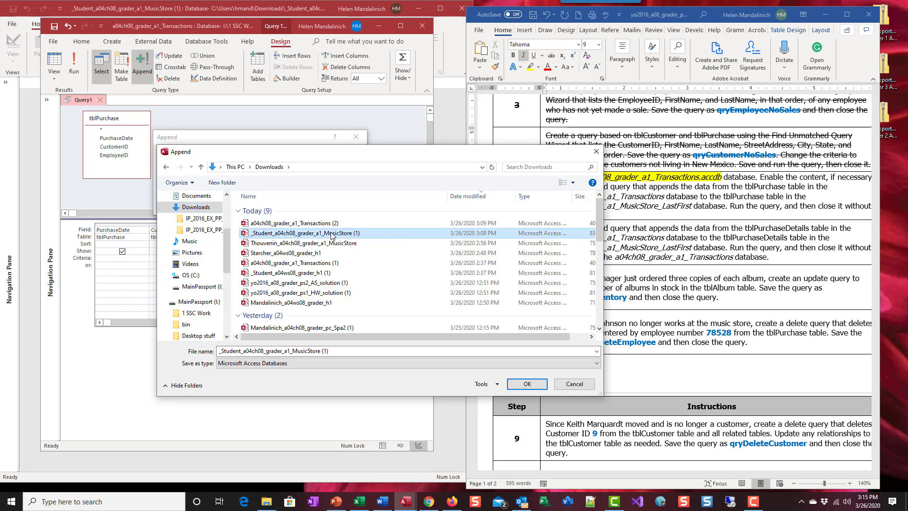
double_click(331, 233)
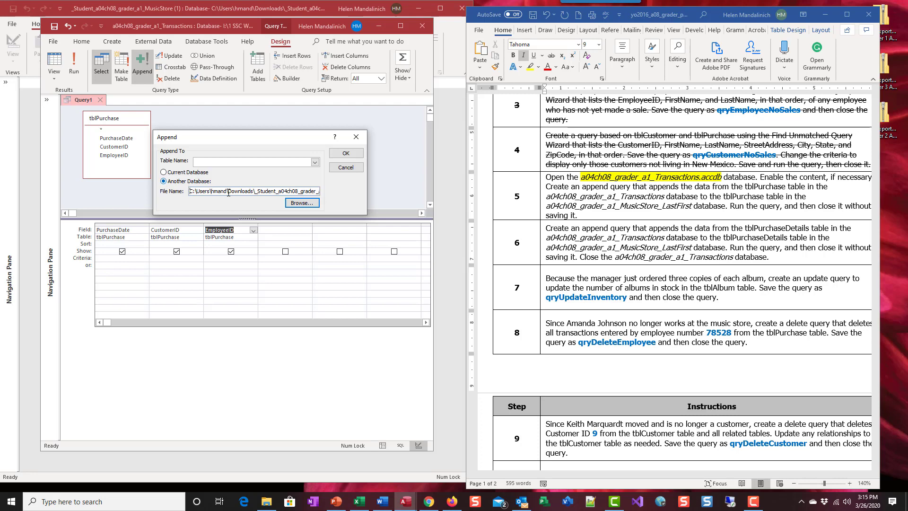
Choose tblPurchase as the destination table for the append query and accept the settings.
left_click(314, 164)
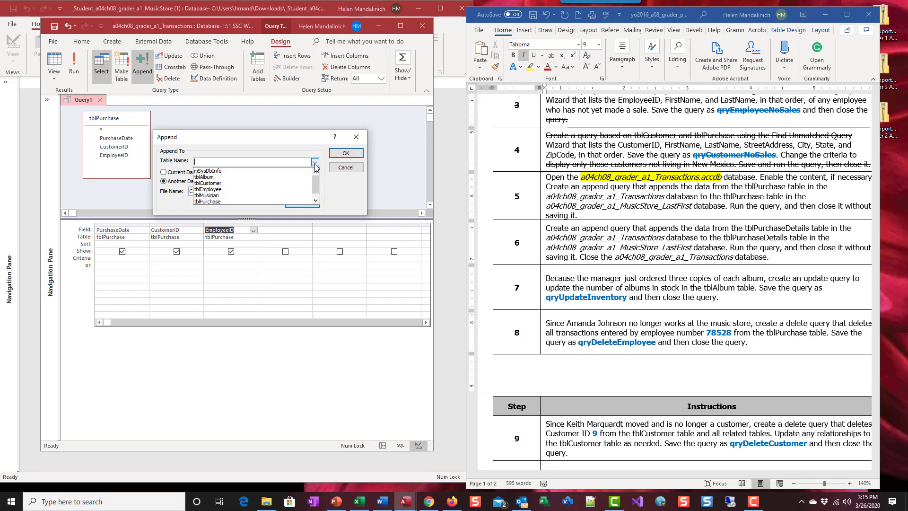
left_click(257, 200)
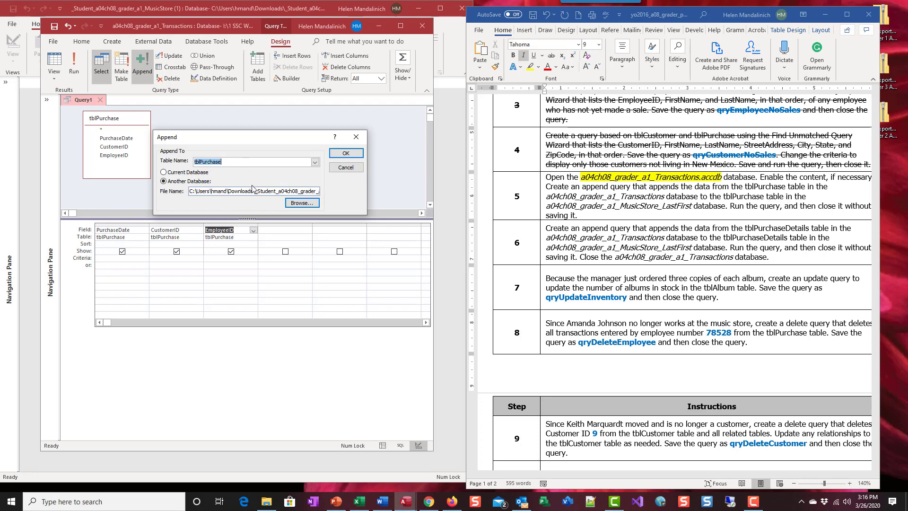
left_click(337, 155)
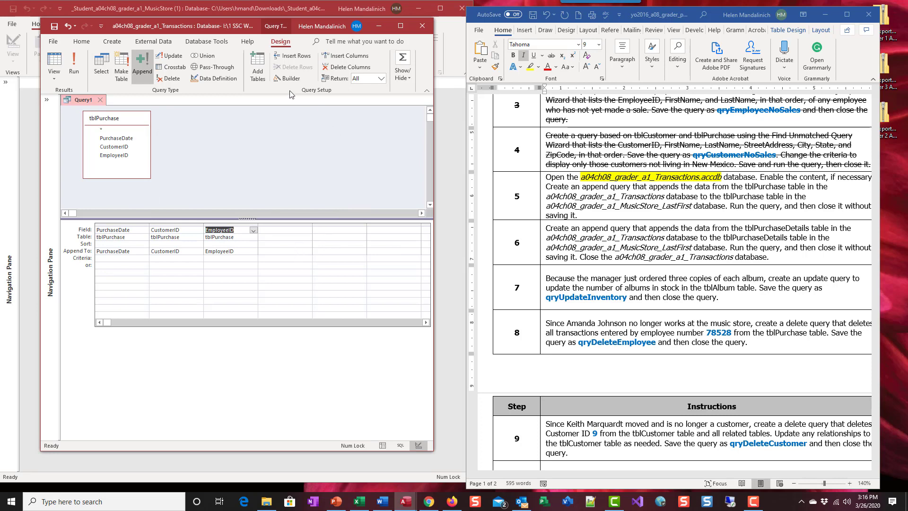
Run the append query, agree to append the tblPurchase rows, and dismiss the mail notification.
left_click(70, 62)
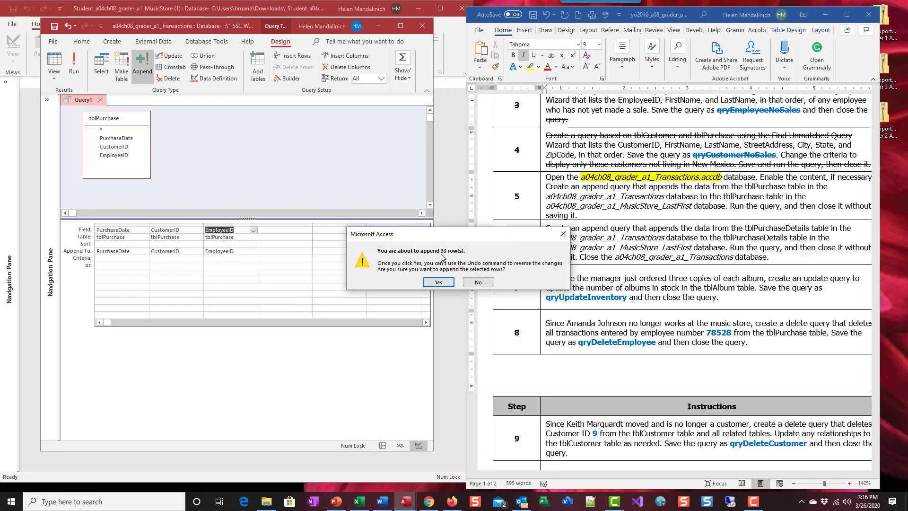
left_click(438, 283)
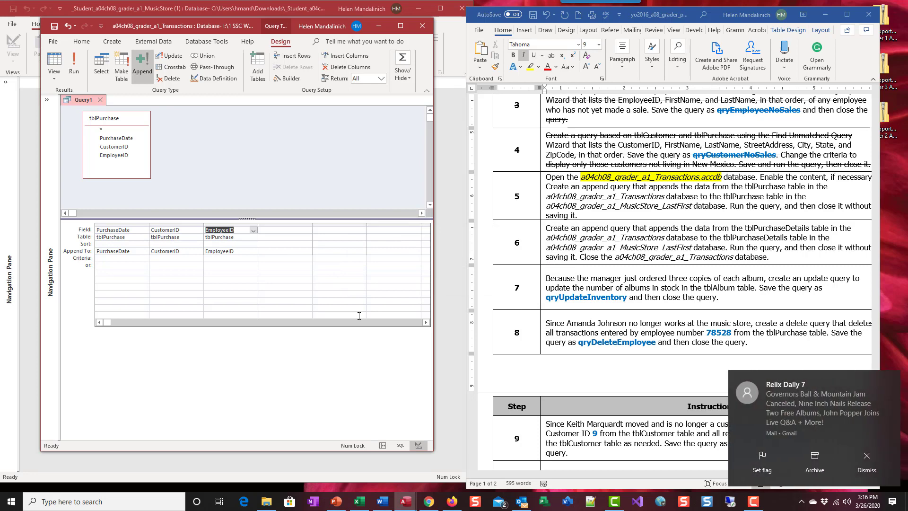
left_click(891, 381)
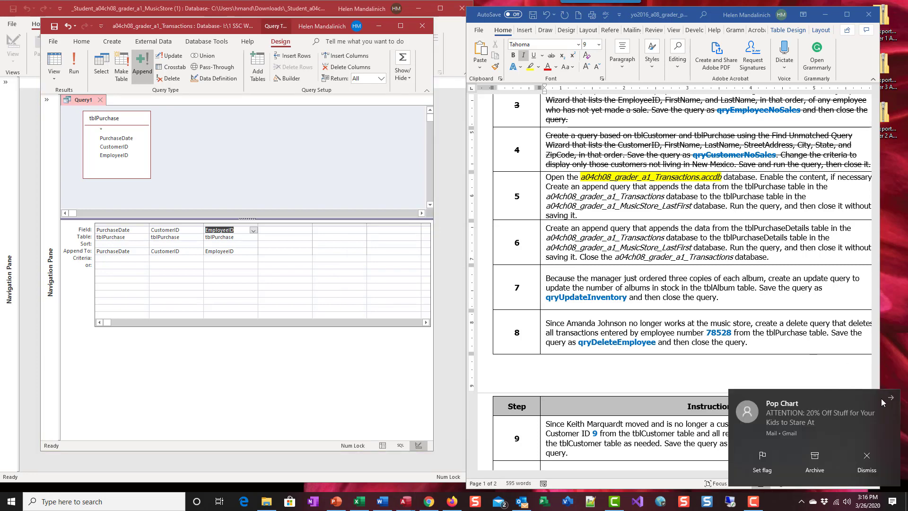
Close the append query without saving it and dismiss the mail notifications.
left_click(892, 400)
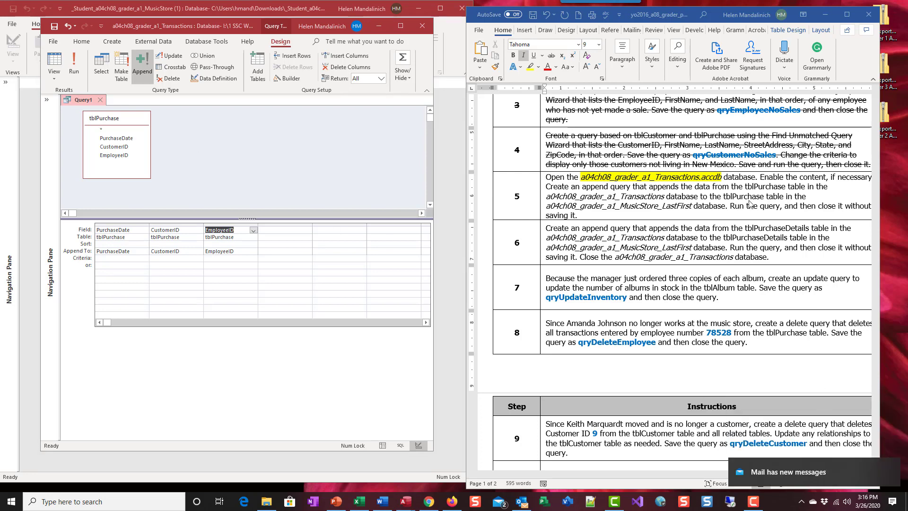
left_click(100, 100)
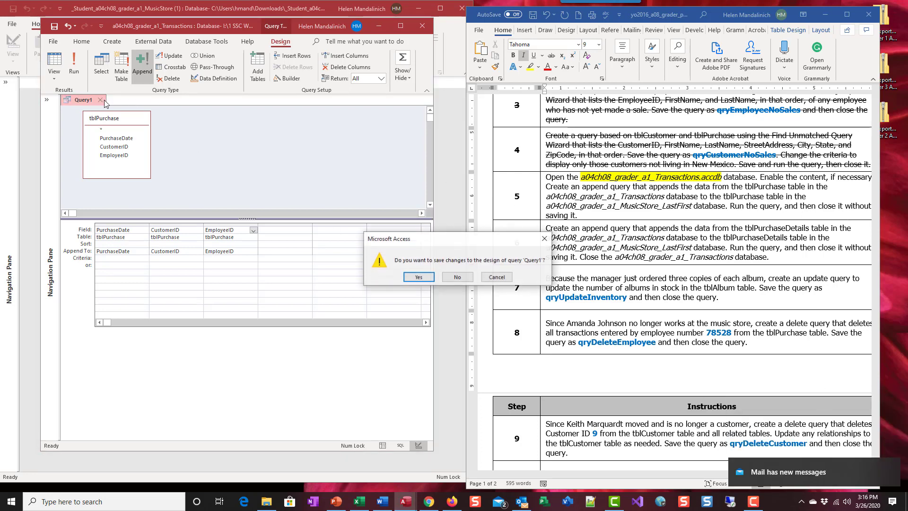
left_click(457, 277)
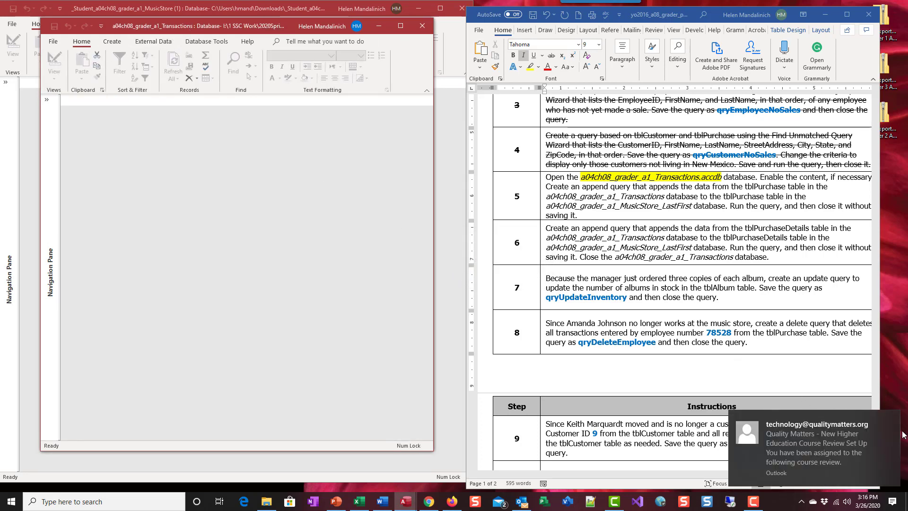
left_click(891, 420)
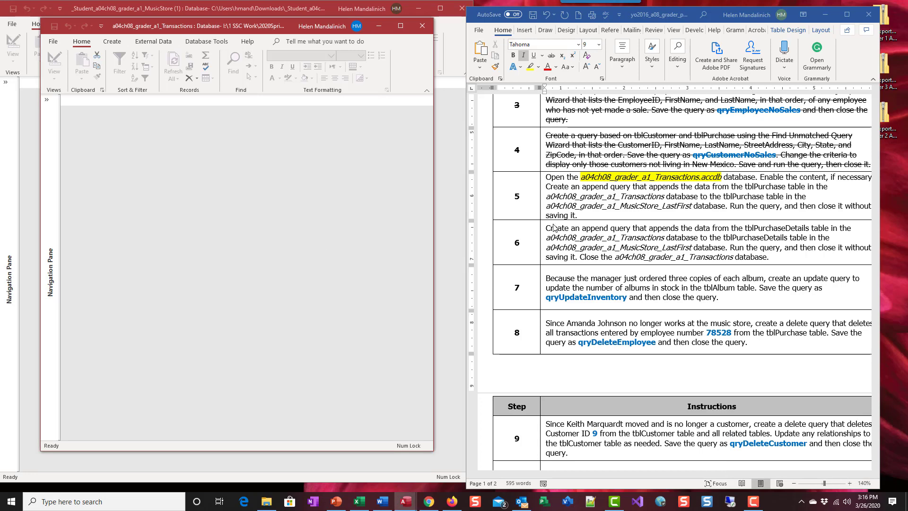
Apply strikethrough to the completed step 5 instructions in the Word document.
left_click(785, 262)
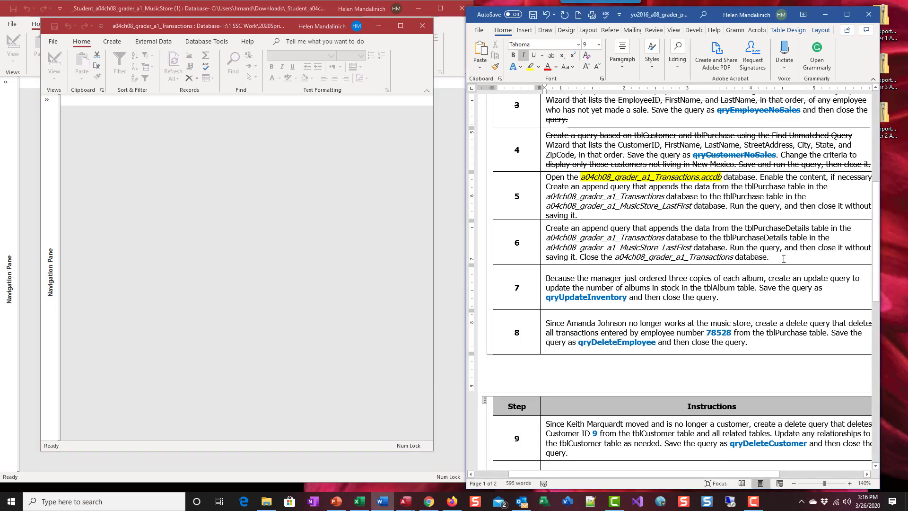
left_click_drag(784, 260, 546, 177)
left_click(573, 206)
left_click_drag(577, 214, 558, 178)
left_click(550, 56)
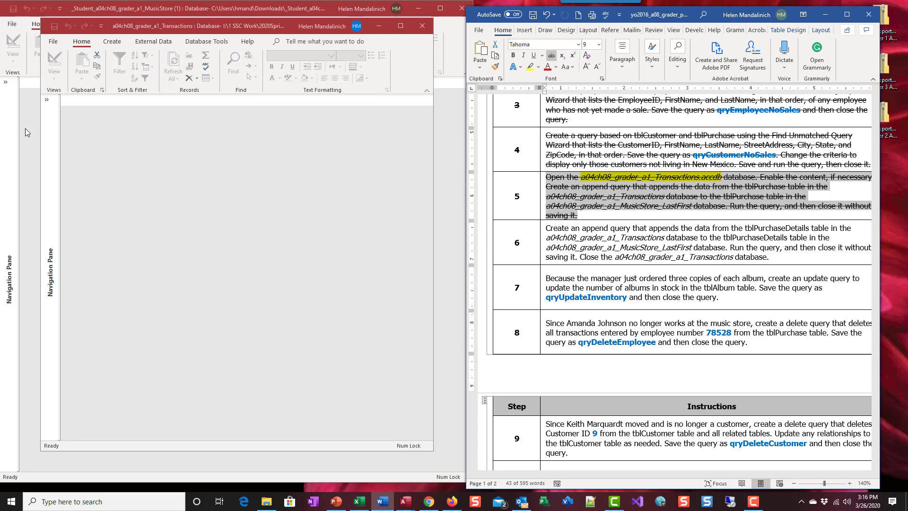
Open tblPurchase in the MusicStore database, check its records down to the end, and close the table.
key("alt+F4")
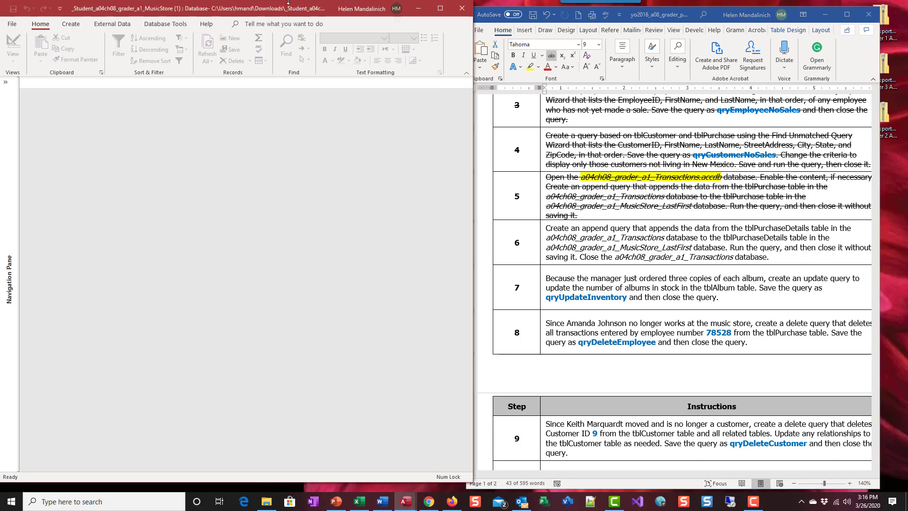
left_click(6, 83)
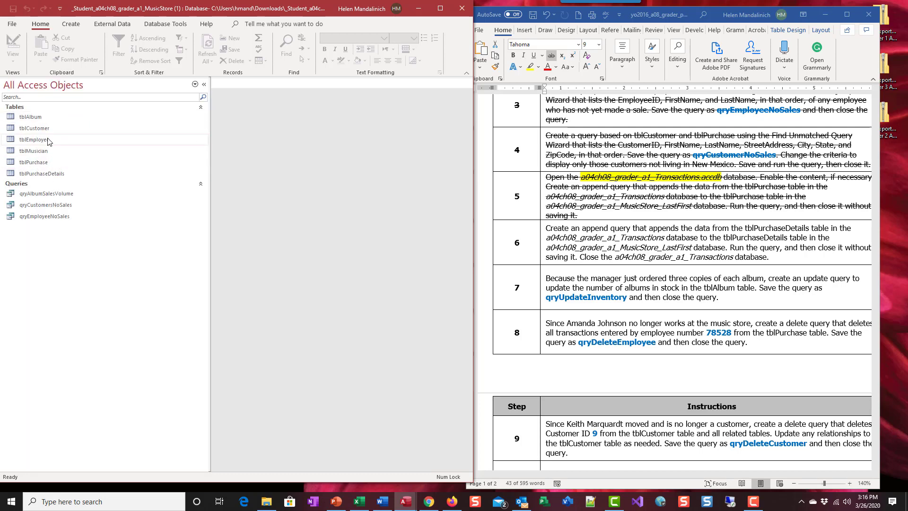
left_click(53, 162)
double_click(53, 162)
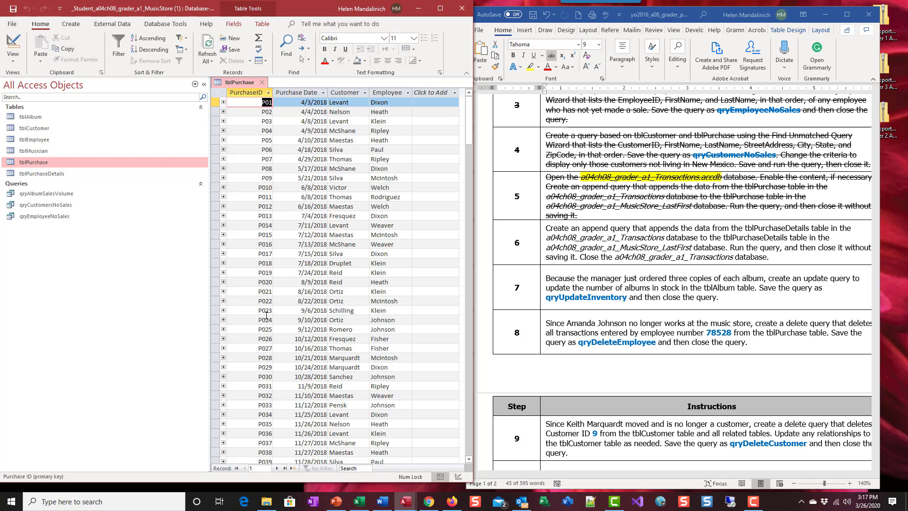
left_click_drag(470, 165, 473, 310)
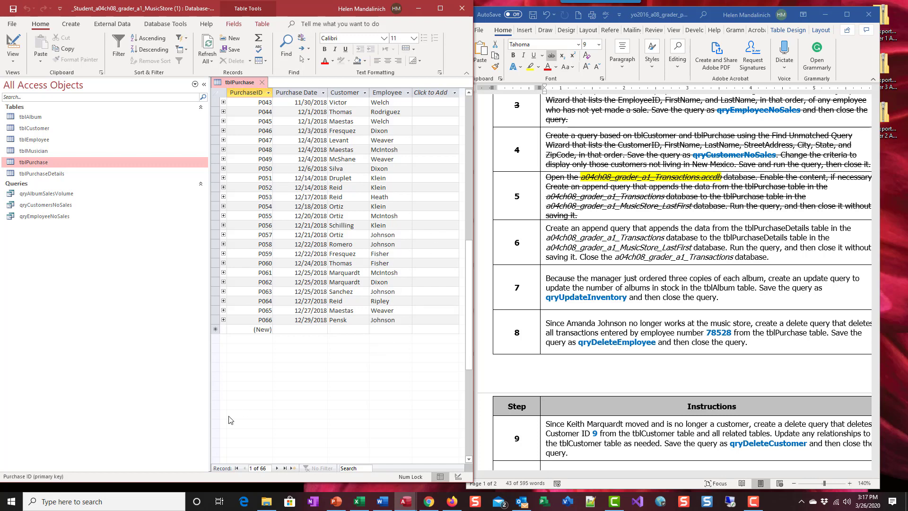
left_click(264, 83)
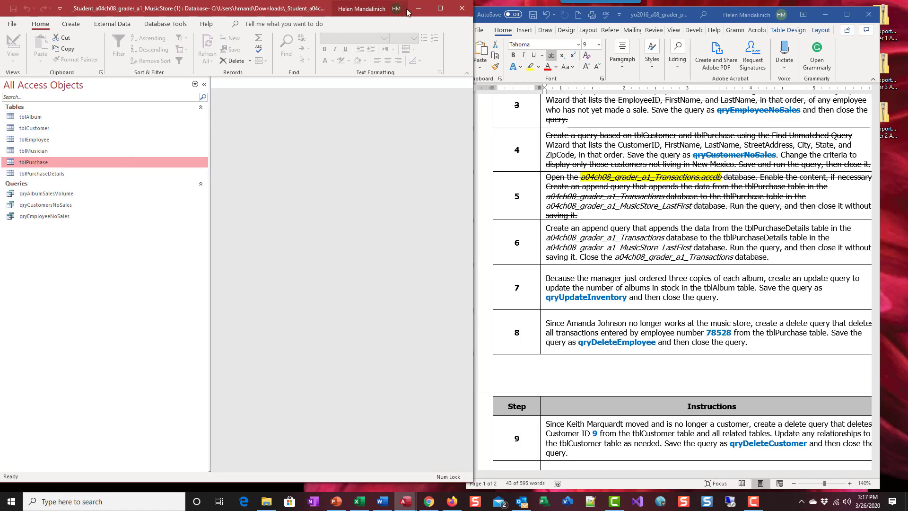
Return to the a04ch08_grader_a1_Transactions database and create a query in Design view based on the tblPurchaseDetails table.
left_click(487, 143)
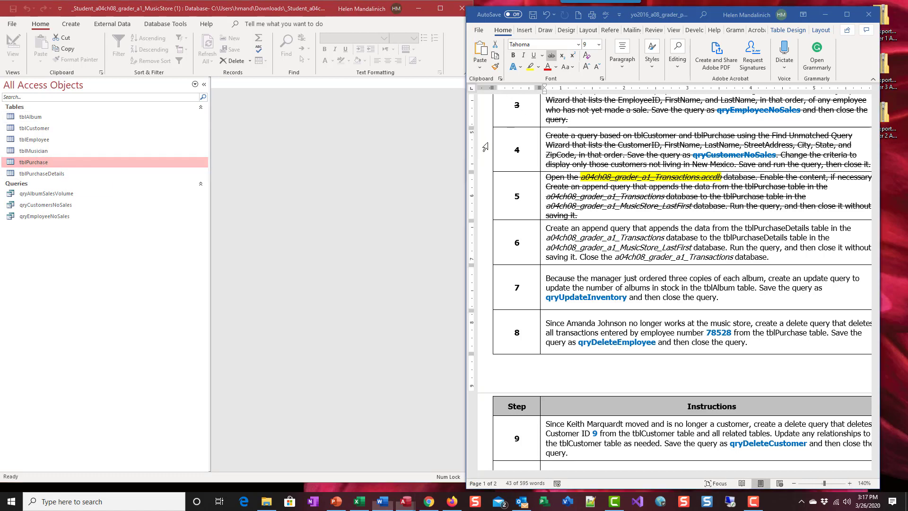
left_click(419, 9)
left_click(263, 125)
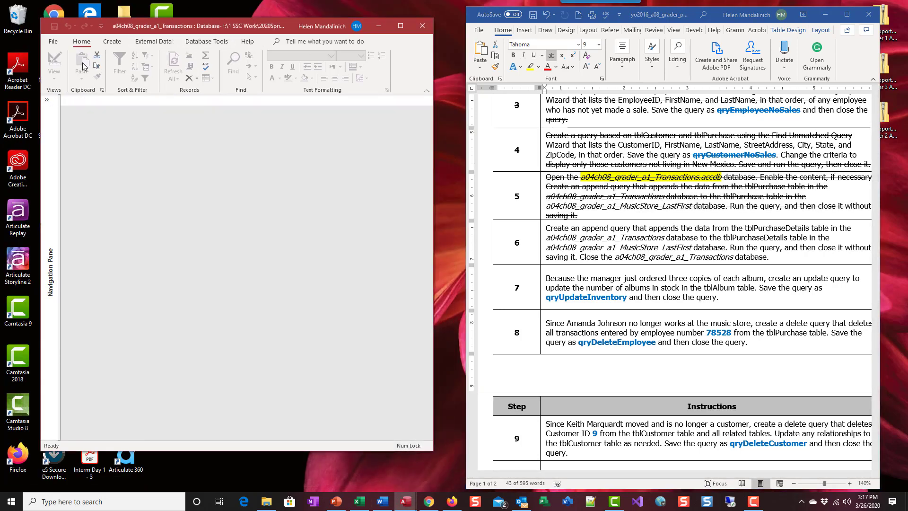
left_click(117, 44)
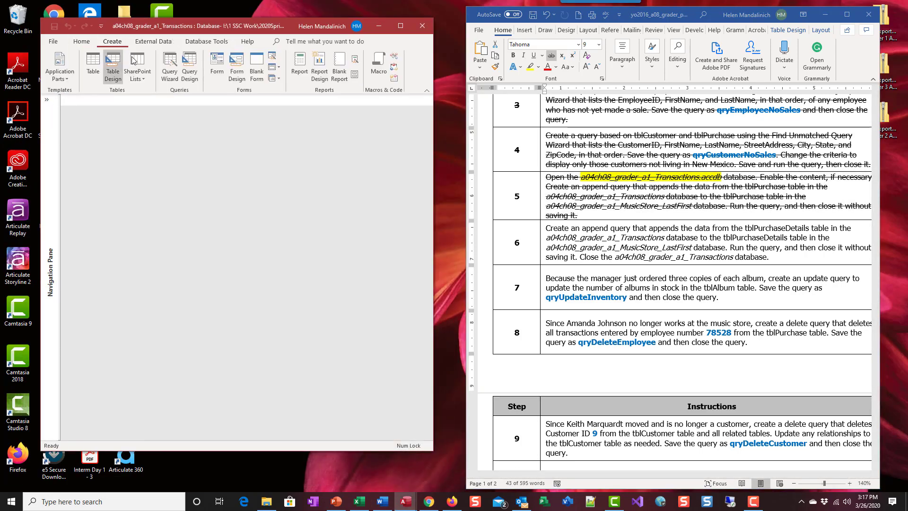
left_click(188, 73)
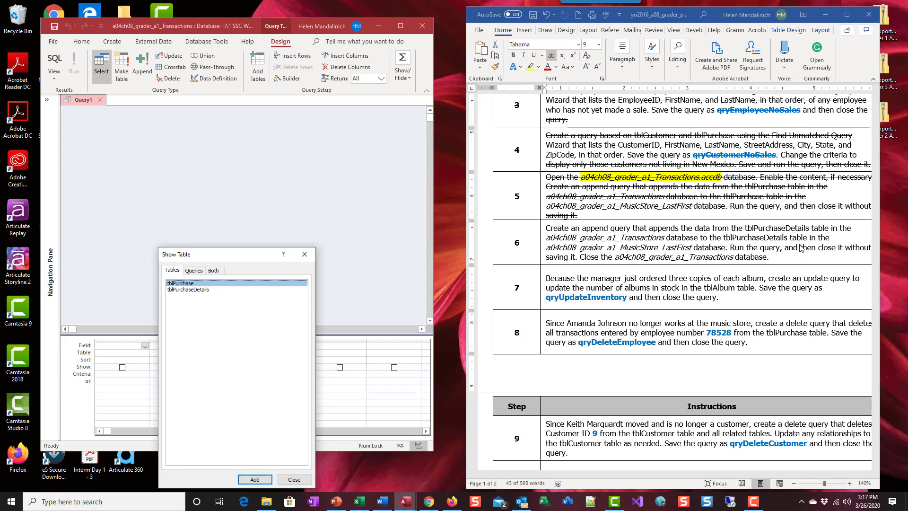
left_click_drag(243, 262, 297, 204)
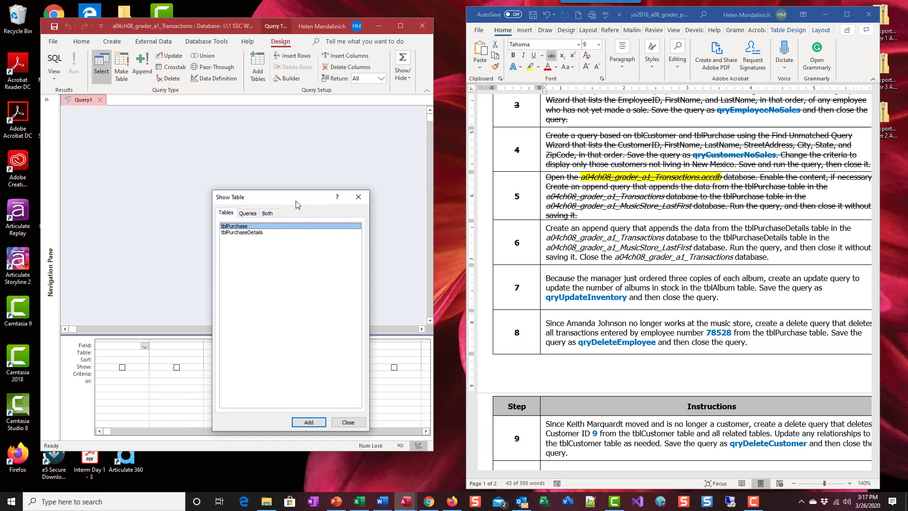
left_click(261, 232)
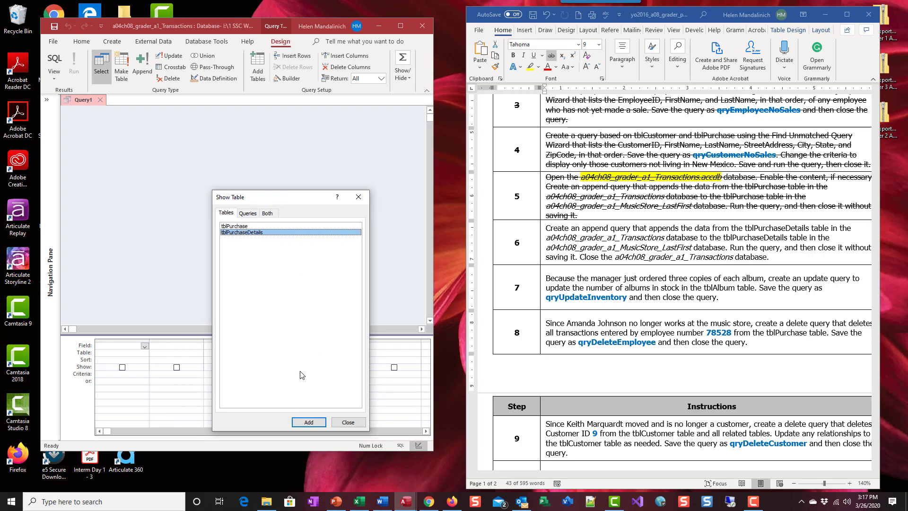
left_click(308, 422)
left_click(348, 423)
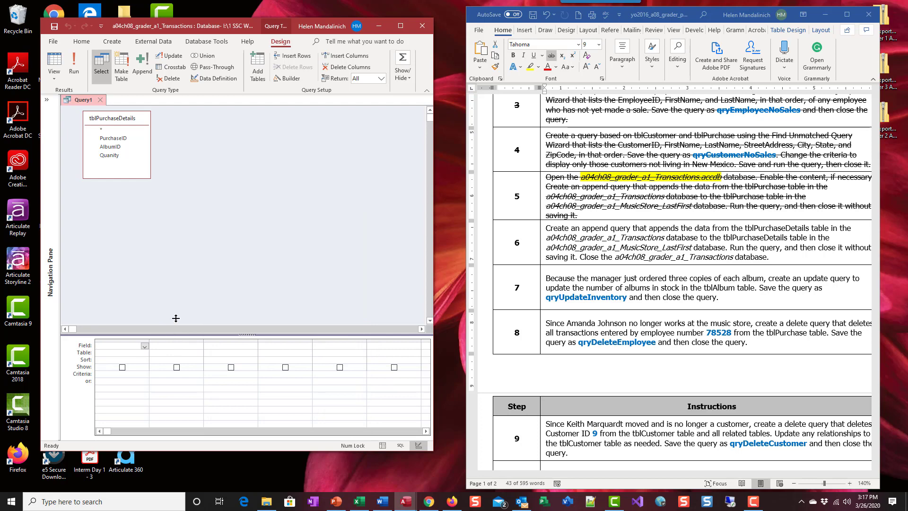
Add the PurchaseID, AlbumID and Quanity fields to the query, preview its records and return to Design view.
left_click_drag(198, 259, 198, 259)
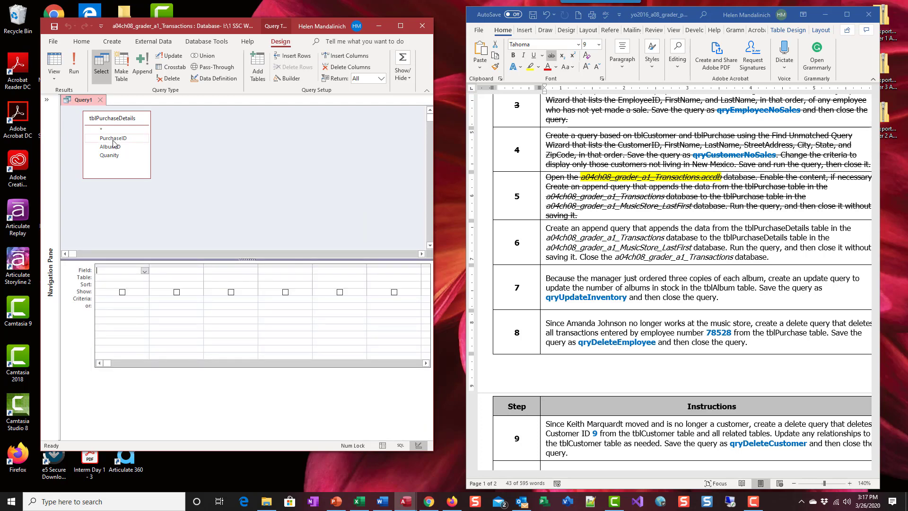
double_click(120, 138)
double_click(113, 147)
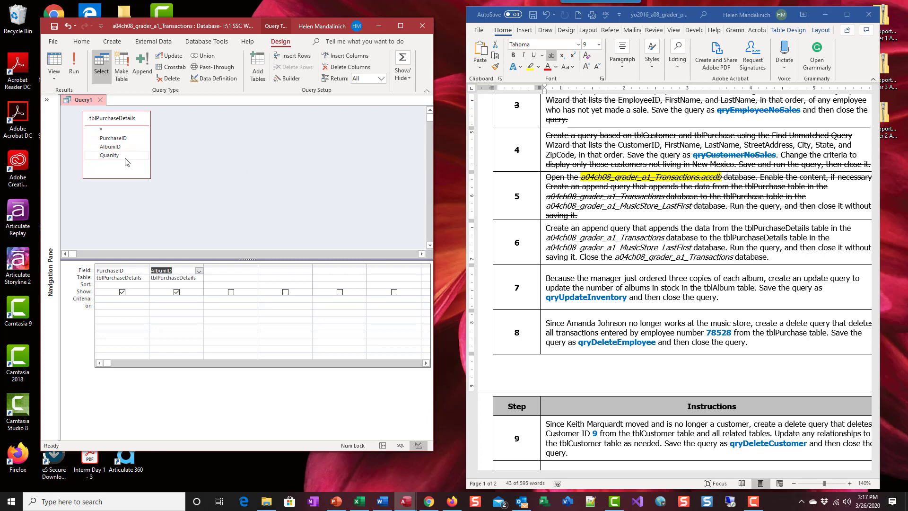
double_click(113, 155)
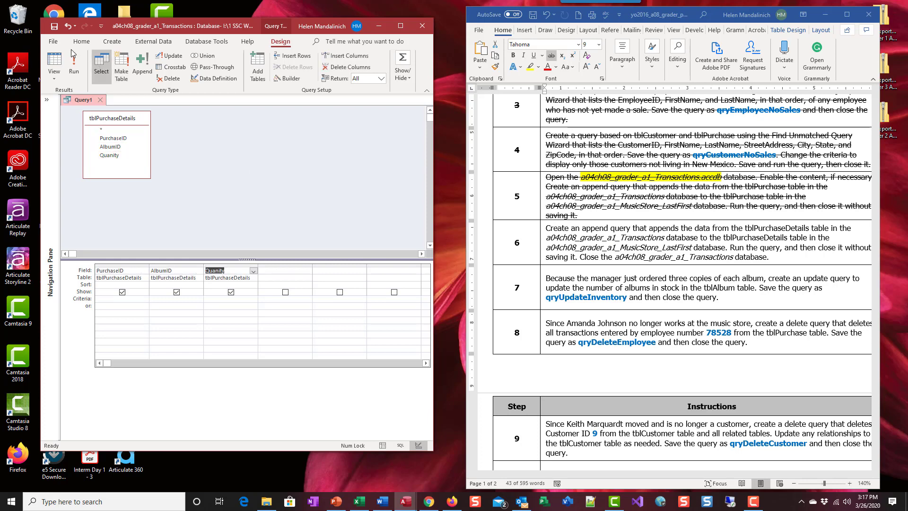
left_click(60, 62)
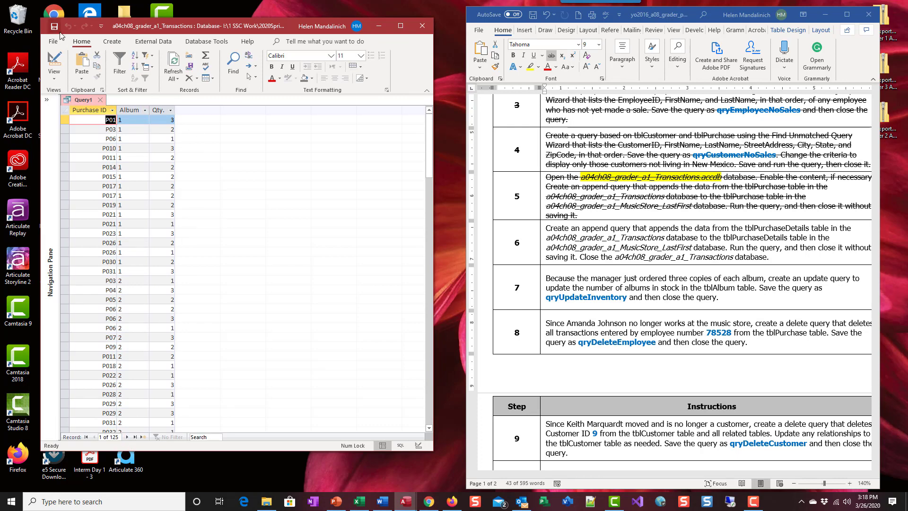
left_click(54, 57)
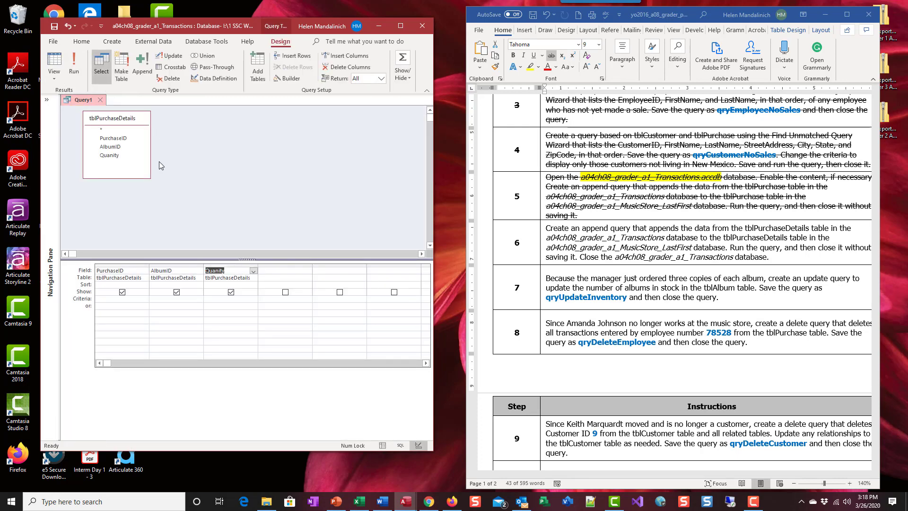
Make the tblPurchaseDetails query an append query targeting another database, _Student_a04ch08_grader_a1_MusicStore (1) in the Downloads folder.
left_click(139, 60)
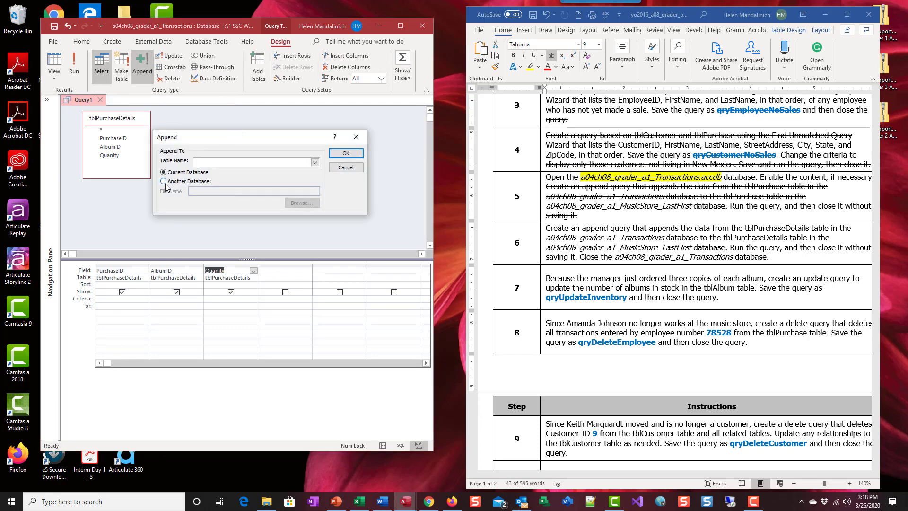
left_click(164, 182)
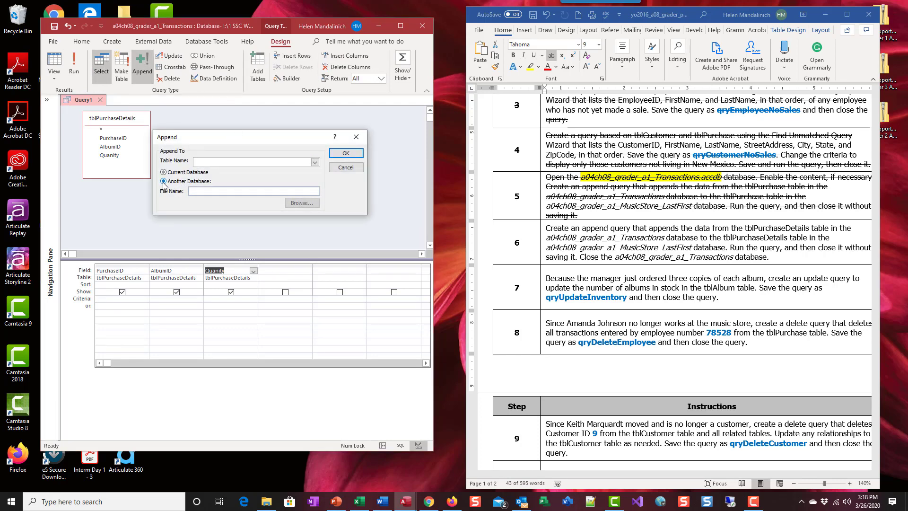
left_click(294, 203)
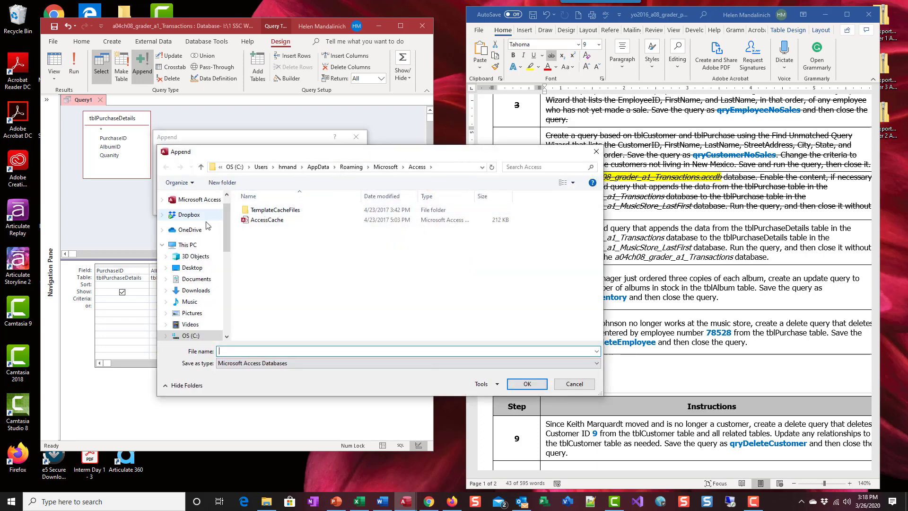
left_click(208, 291)
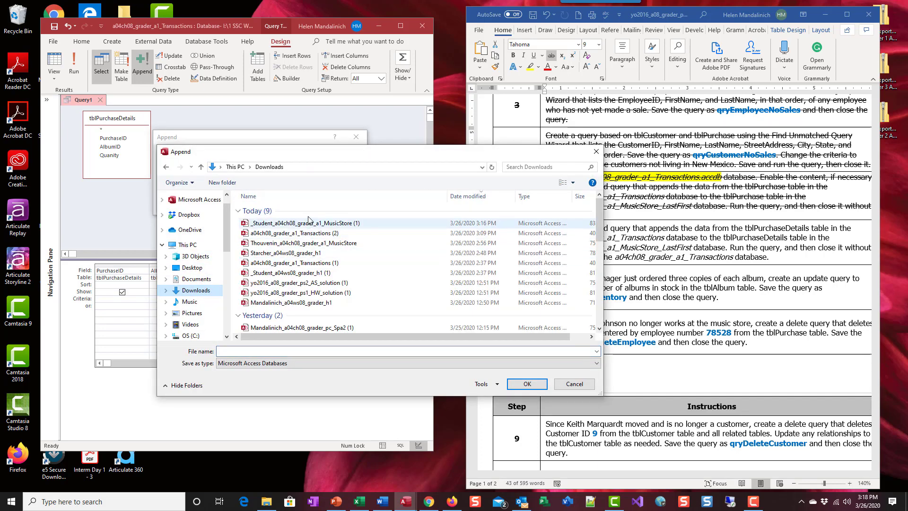
left_click(308, 223)
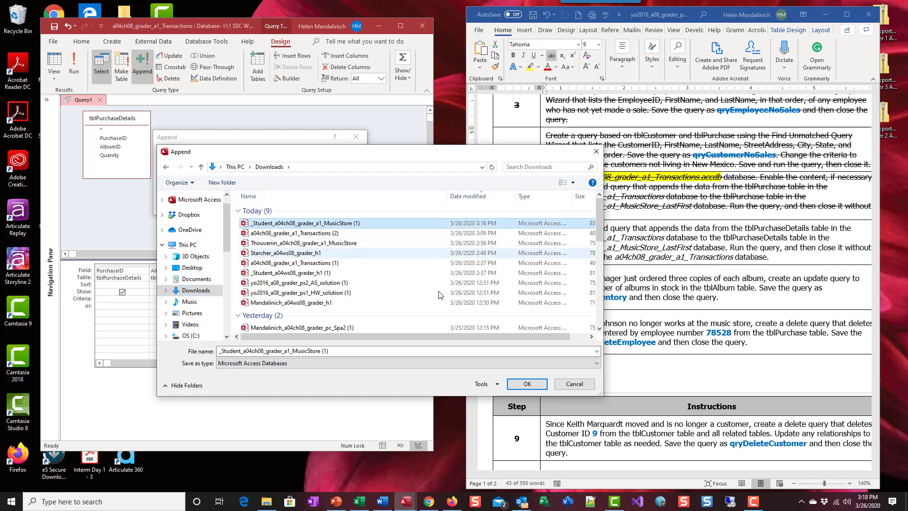
left_click(527, 385)
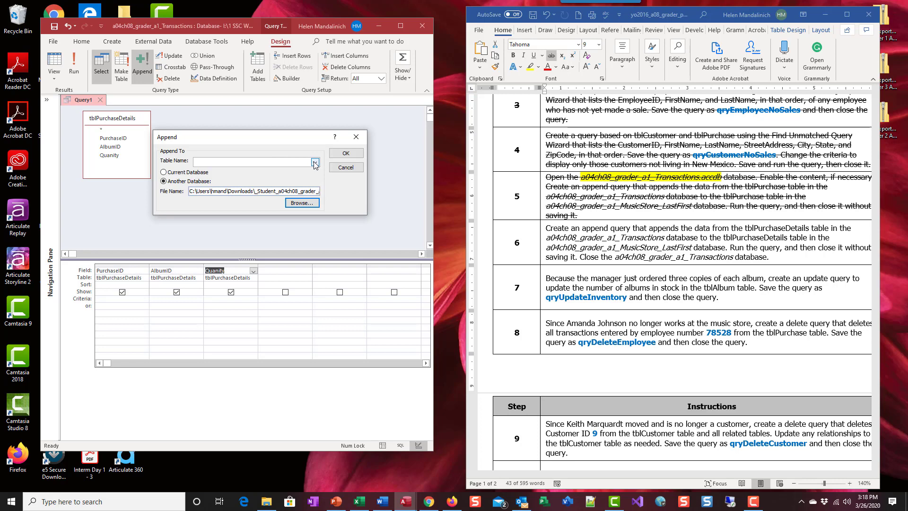
Choose tblPurchaseDetails as the append destination table, then run the query and agree to append the rows.
left_click(315, 163)
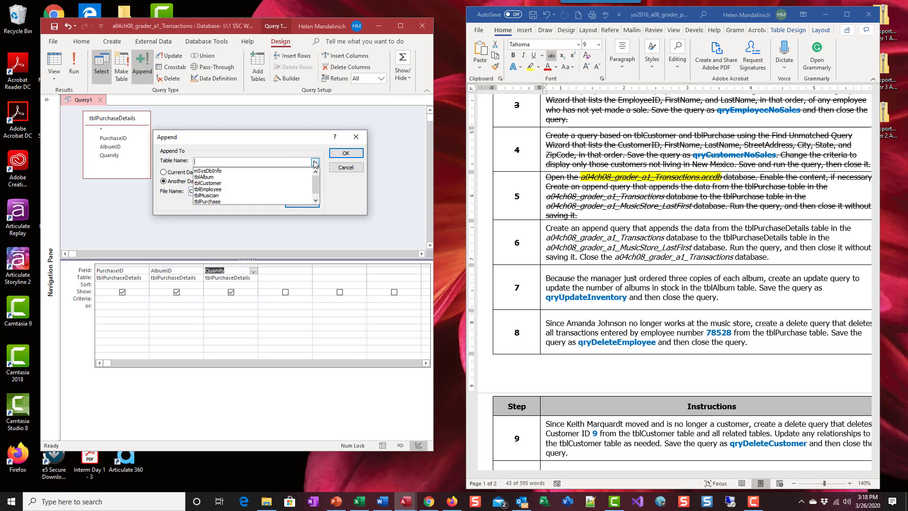
scroll(232, 198, "down", 1)
left_click(235, 202)
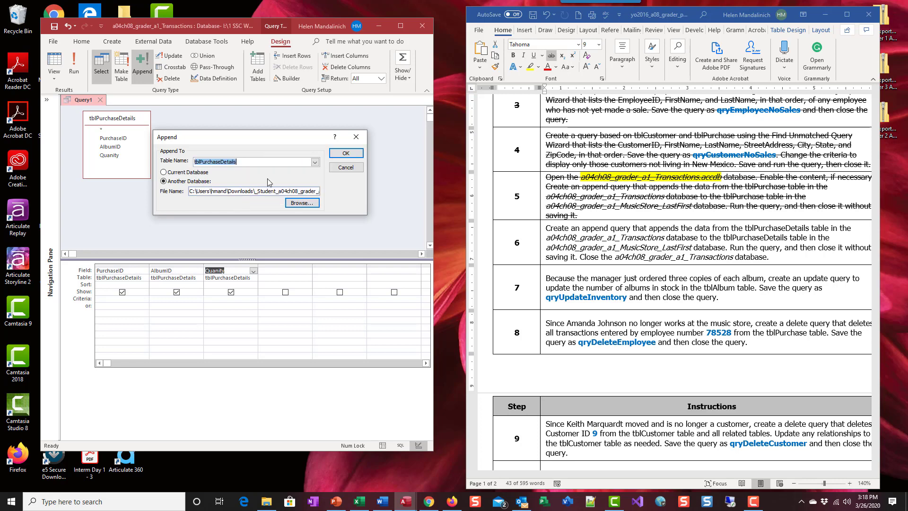
left_click(345, 152)
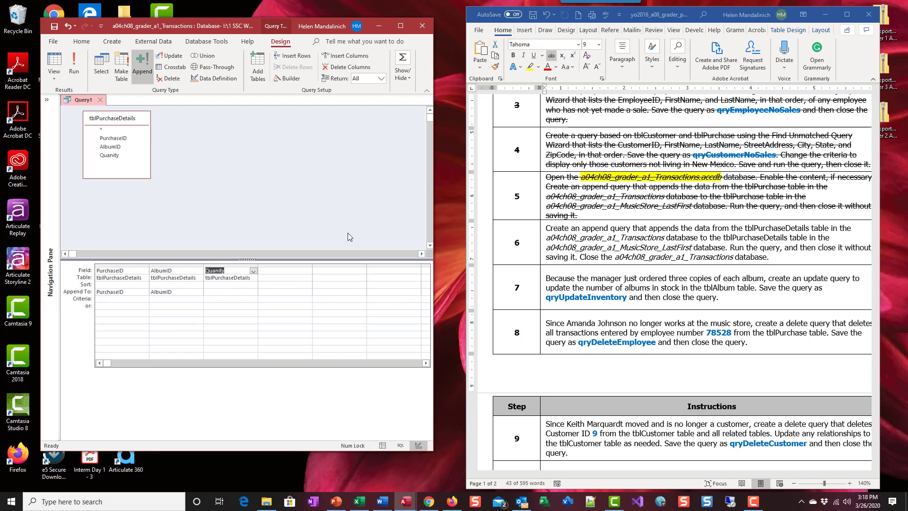
left_click(75, 64)
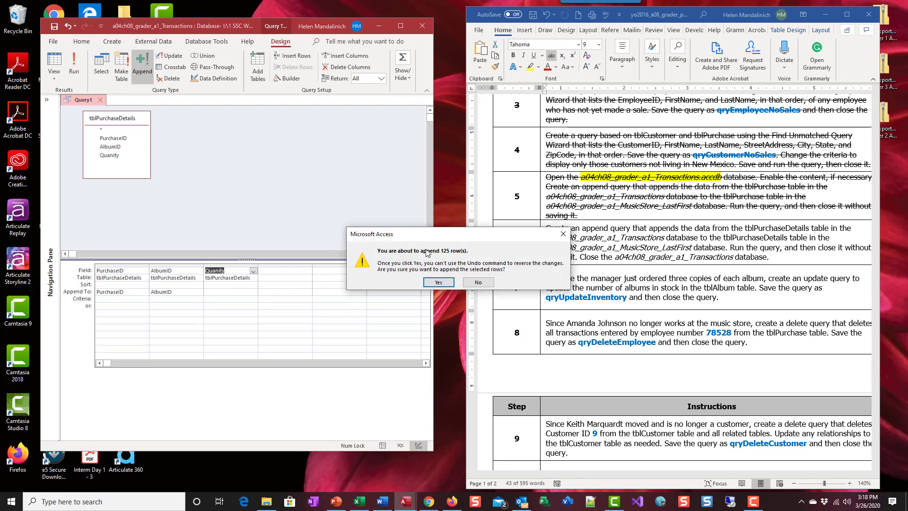
left_click(439, 282)
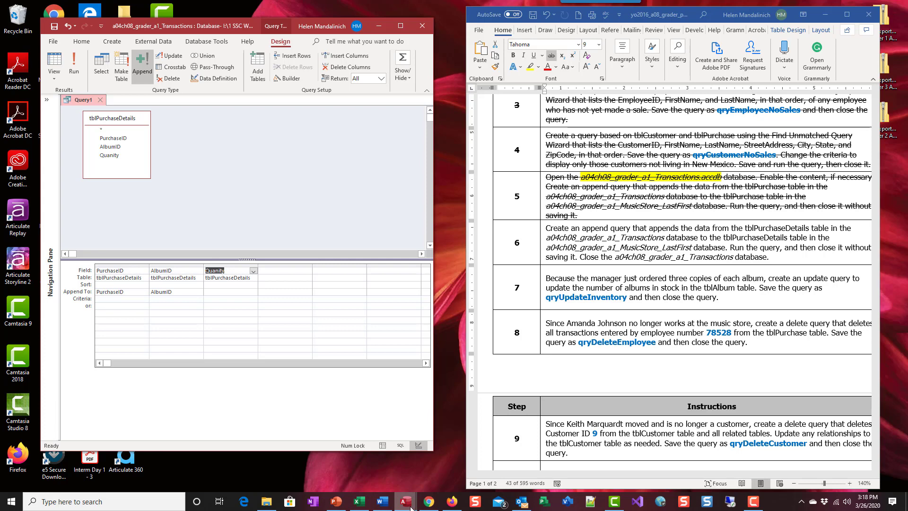
Switch to the _Student_a04ch08_grader_a1_MusicStore (1) database and open the tblPurchaseDetails table to check the appended records.
mouse_move(410, 507)
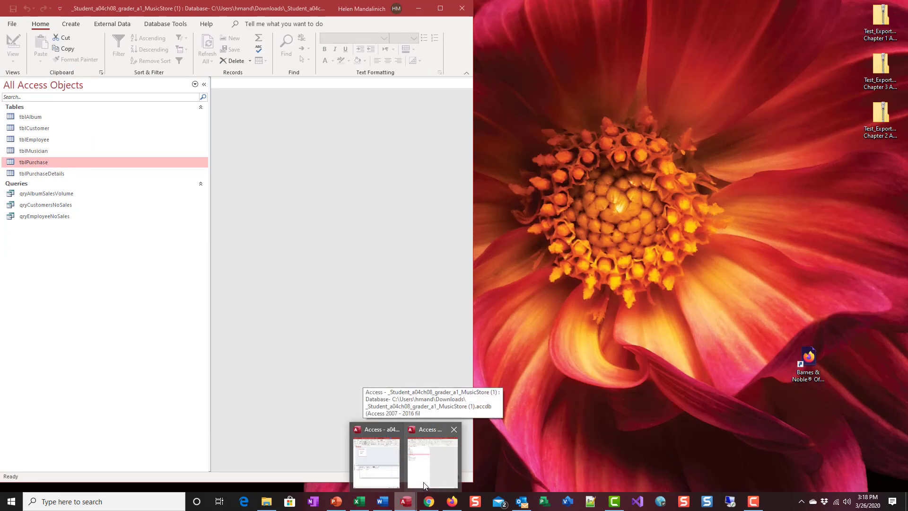
left_click(424, 485)
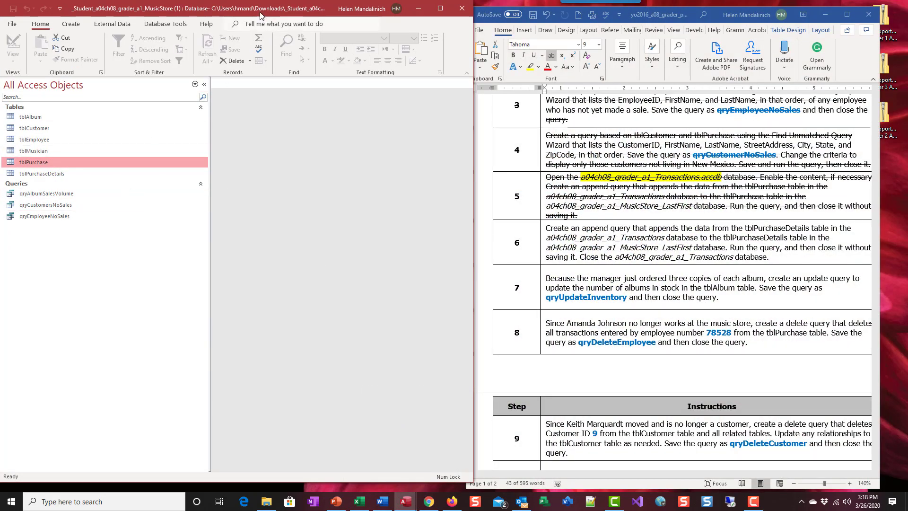
double_click(56, 173)
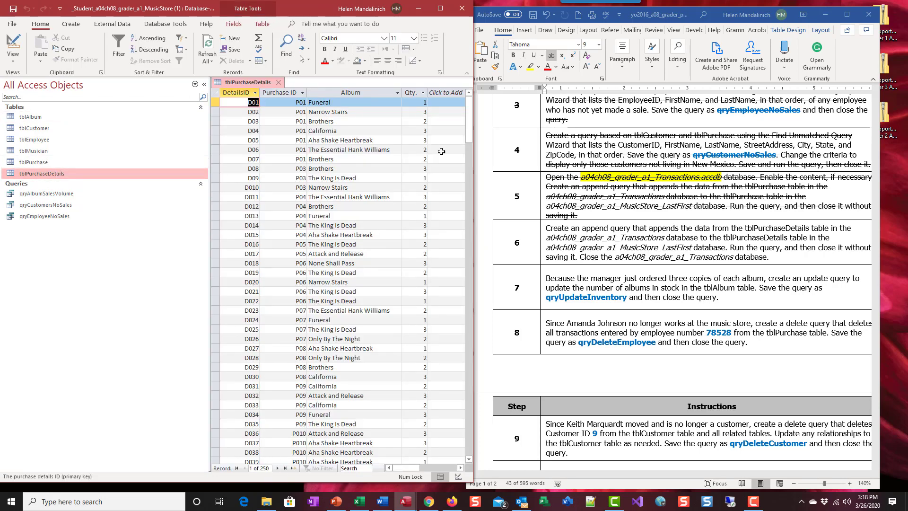
left_click_drag(470, 146, 465, 171)
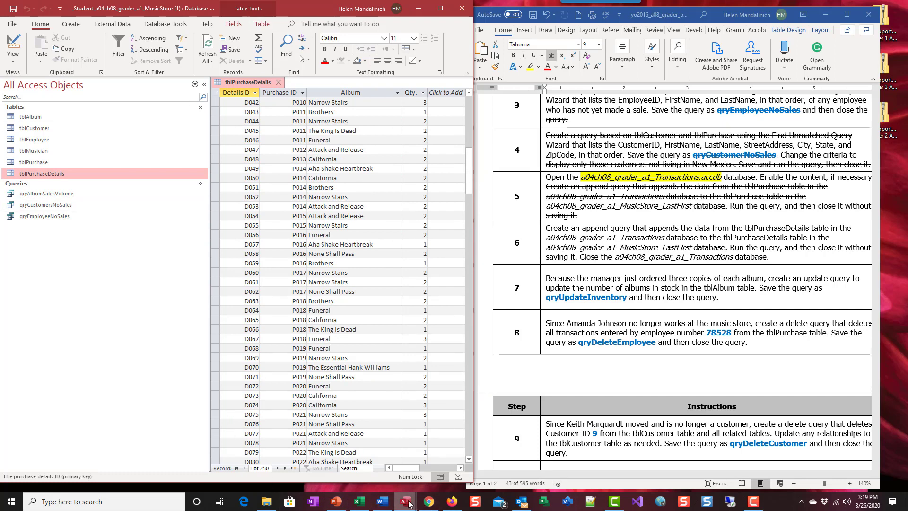
Close the a04ch08_grader_a1_Transactions database, discarding its unsaved append query, and close the tblPurchaseDetails table in the MusicStore database.
mouse_move(405, 502)
left_click(379, 470)
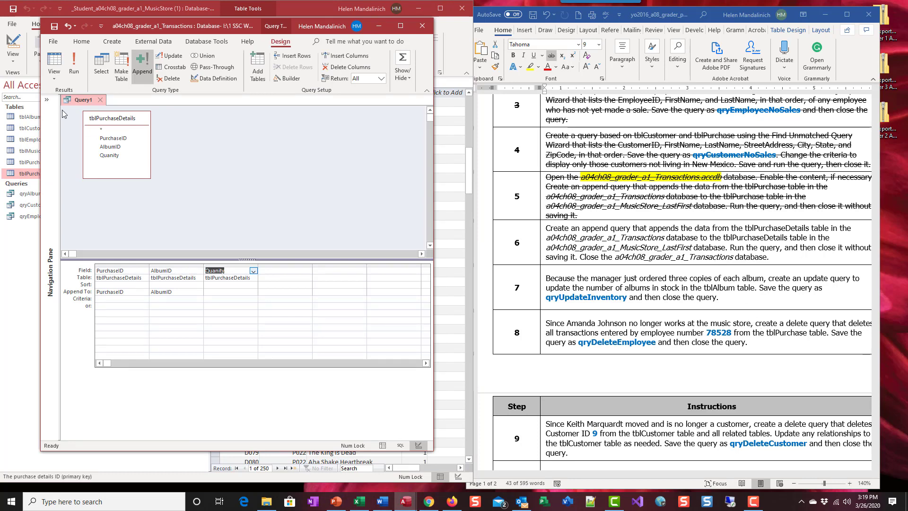
left_click(100, 100)
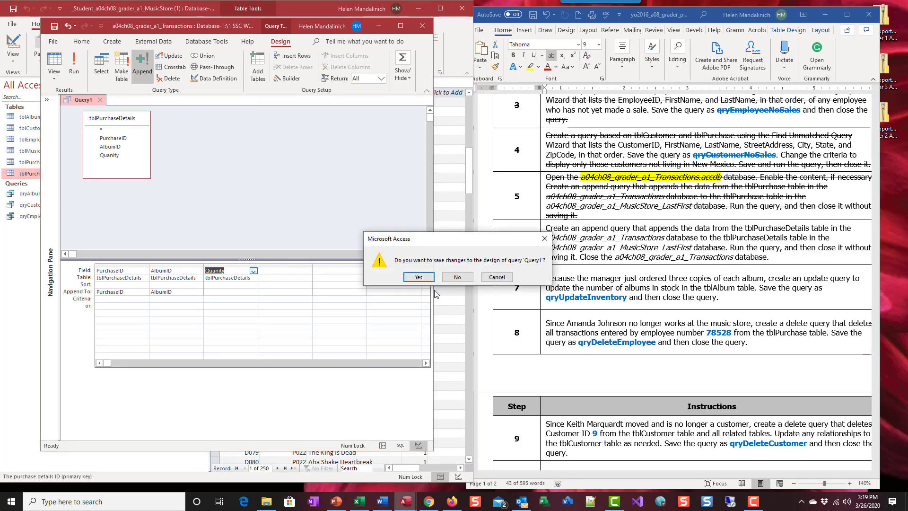
left_click(450, 280)
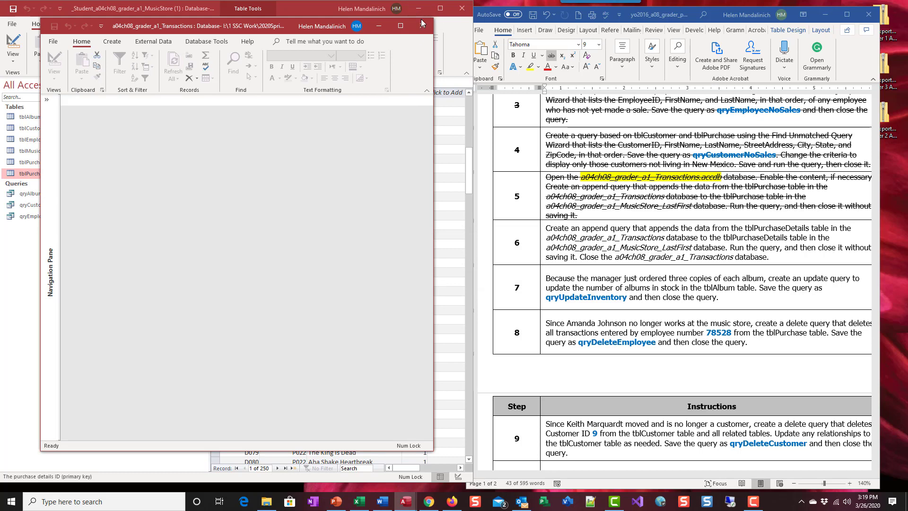
left_click(422, 25)
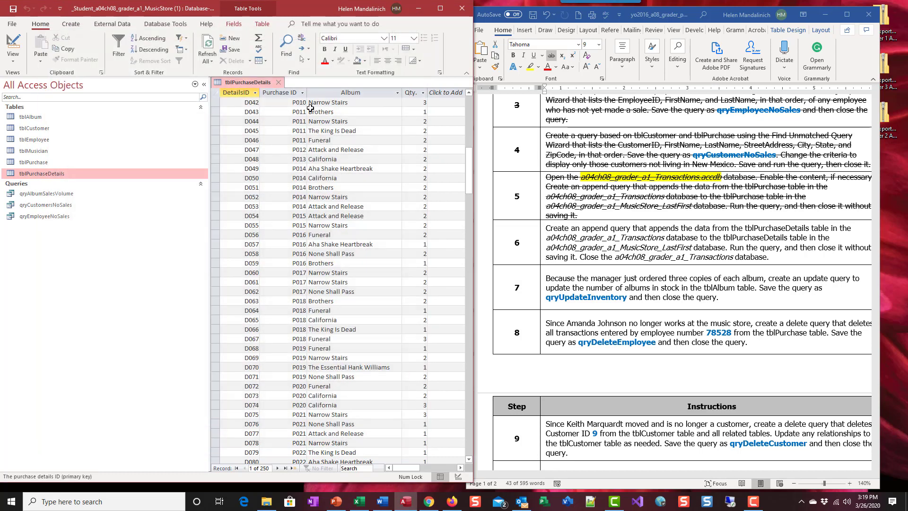
left_click(281, 82)
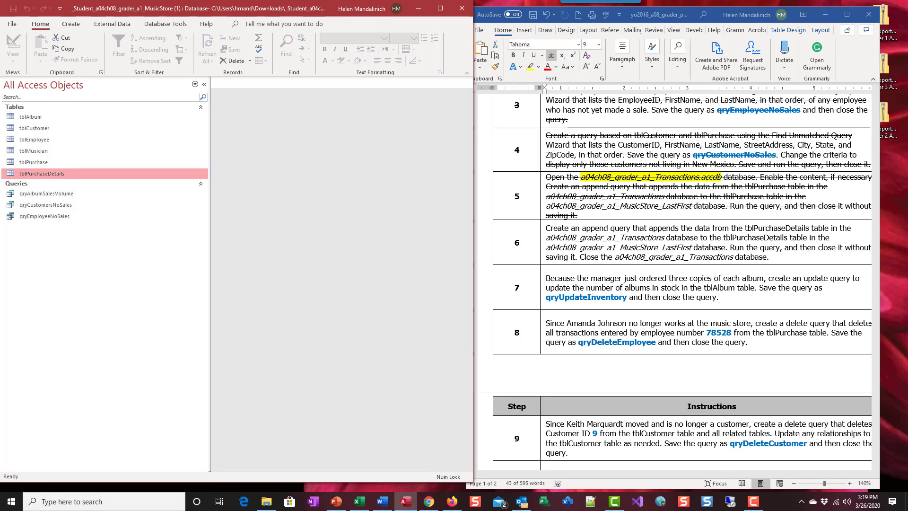